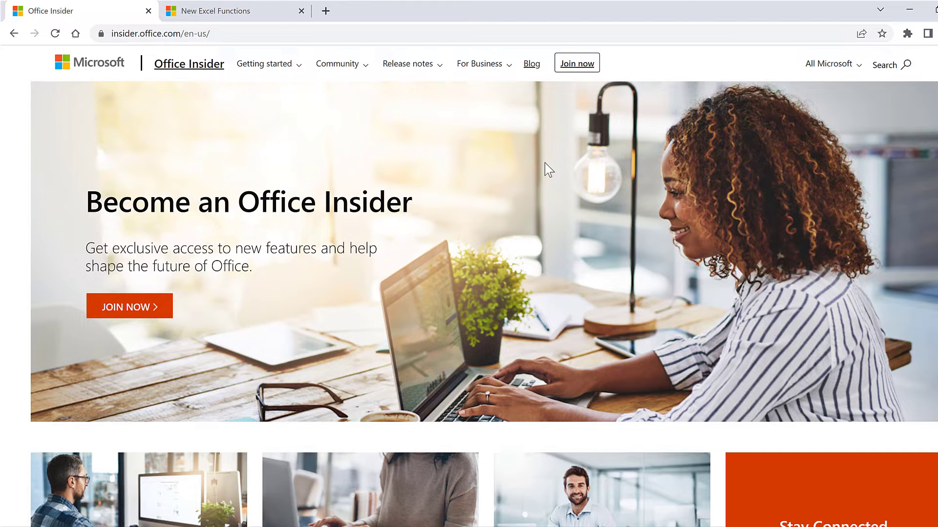
# Switch to the 'New Excel Functions' browser tab with the Tech Community announcement.
pyautogui.click(232, 20)
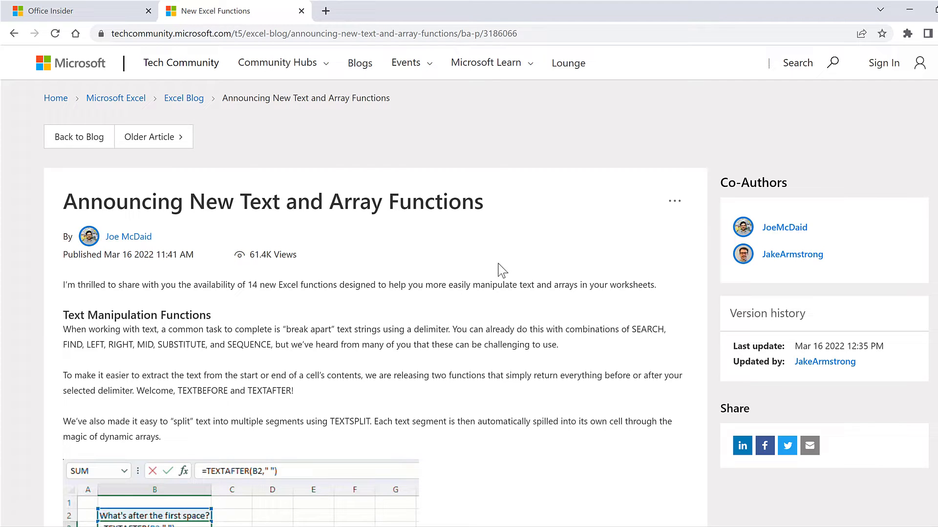
# Scroll down to the Availability section and highlight 'Version 2203'.
pyautogui.scroll(-20, 547, 250)
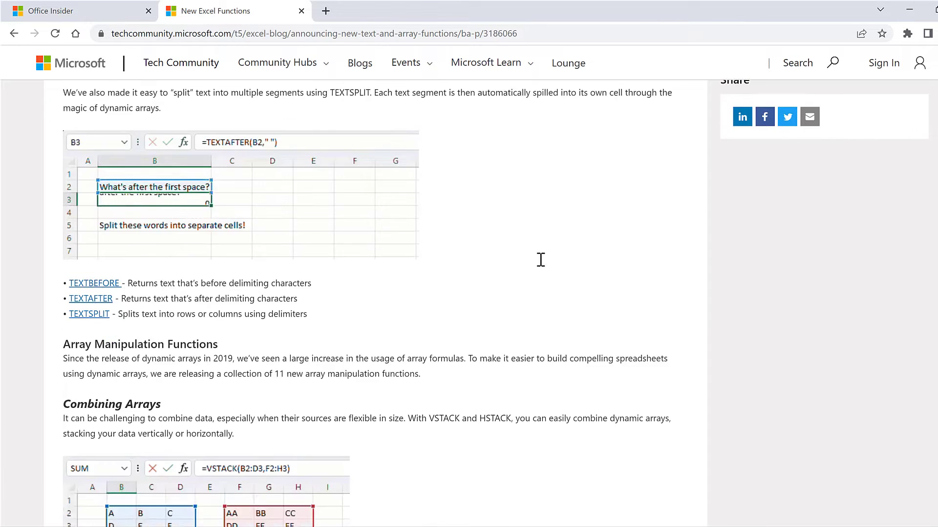
pyautogui.scroll(-20, 533, 266)
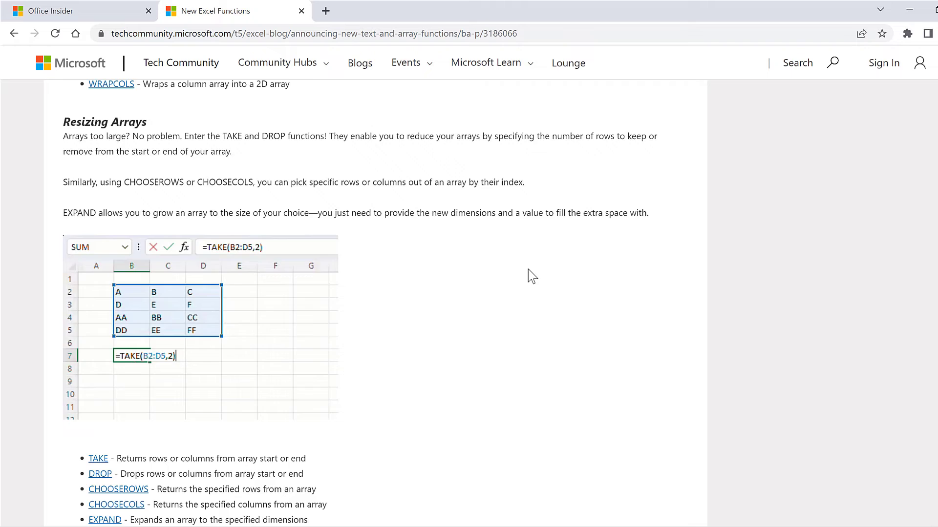
pyautogui.scroll(-2, 529, 278)
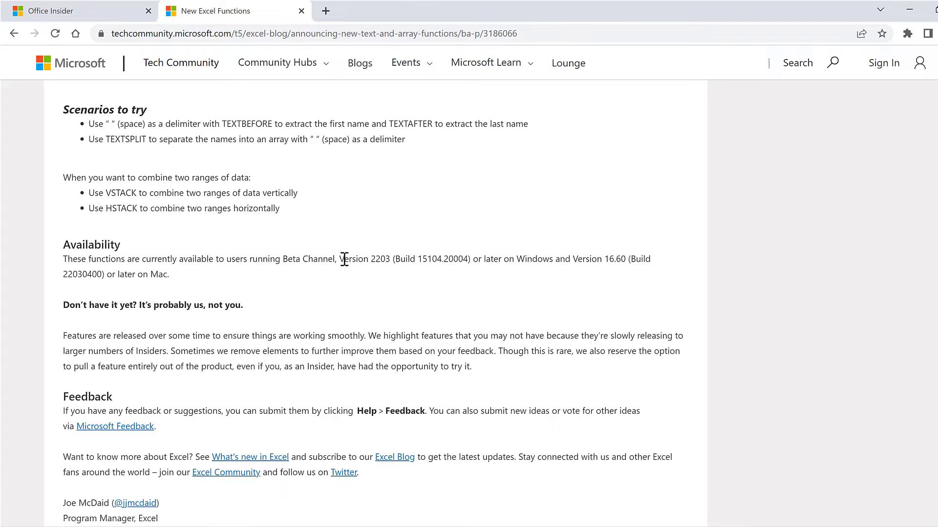
pyautogui.moveTo(343, 259); pyautogui.dragTo(392, 259)
# In Excel's File > Account page, check the build is Version 2204 Beta Channel, then return to the sheet.
pyautogui.click(399, 281)
pyautogui.hotkey('alt', 'Tab')
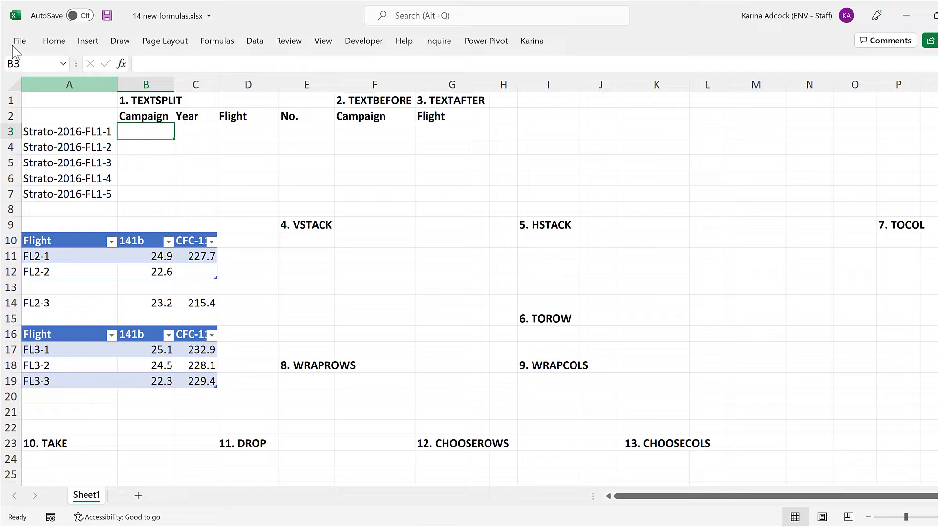
pyautogui.click(17, 41)
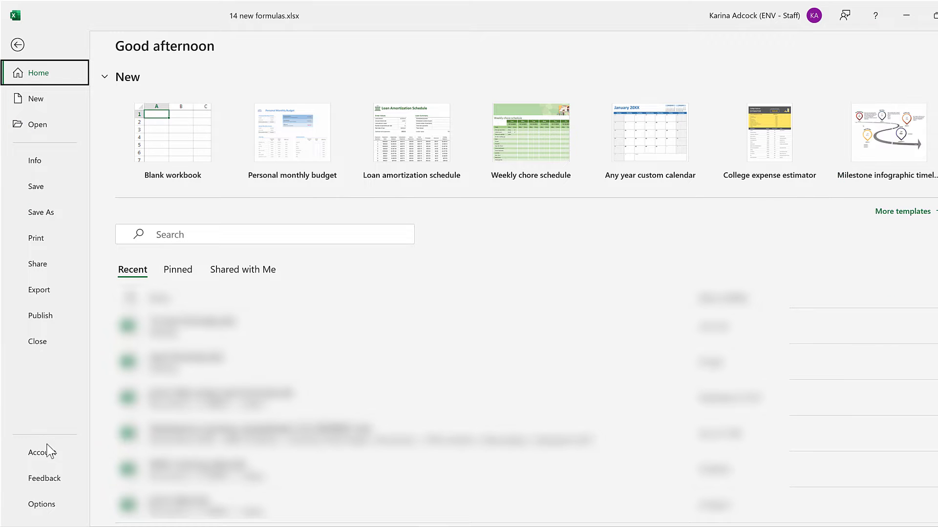
pyautogui.click(51, 450)
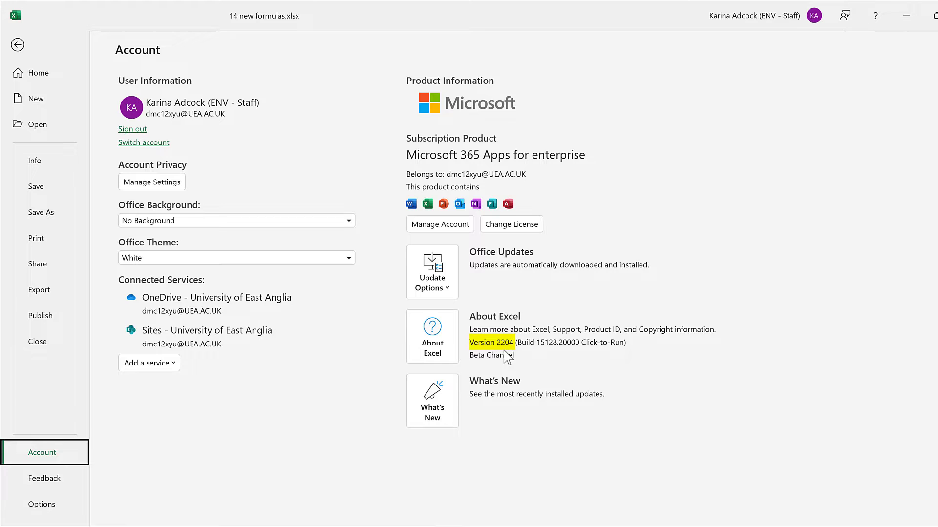
pyautogui.click(18, 44)
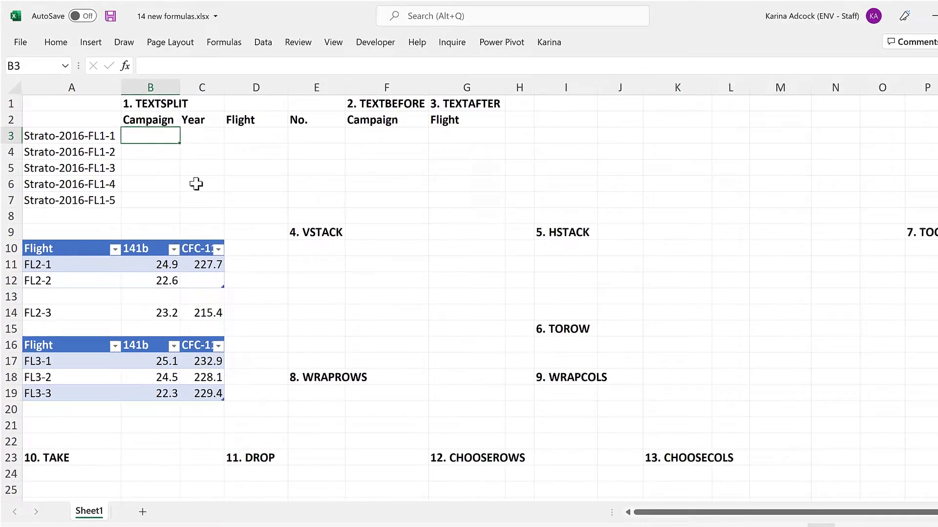
# Enter =TEXTSPLIT(A3,"-") in B3 to split the first code at its hyphens.
pyautogui.write('=te')
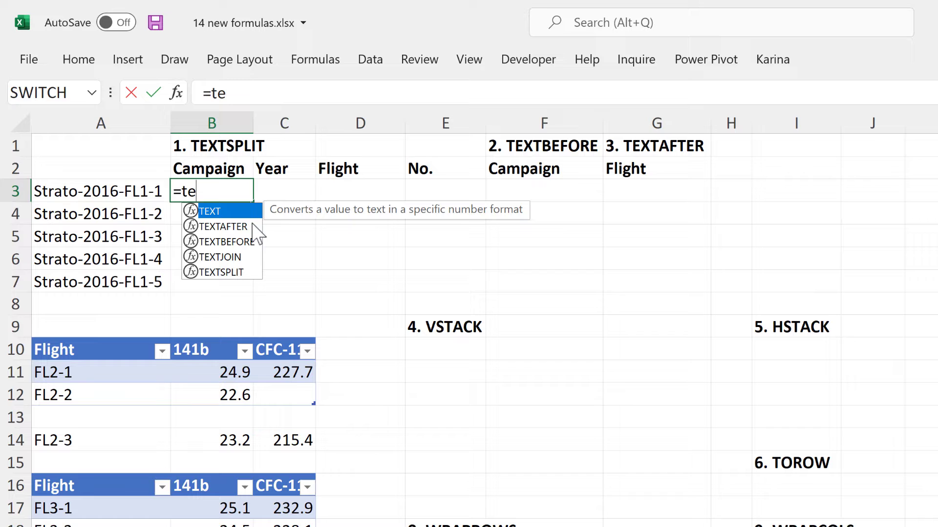
pyautogui.doubleClick(240, 273)
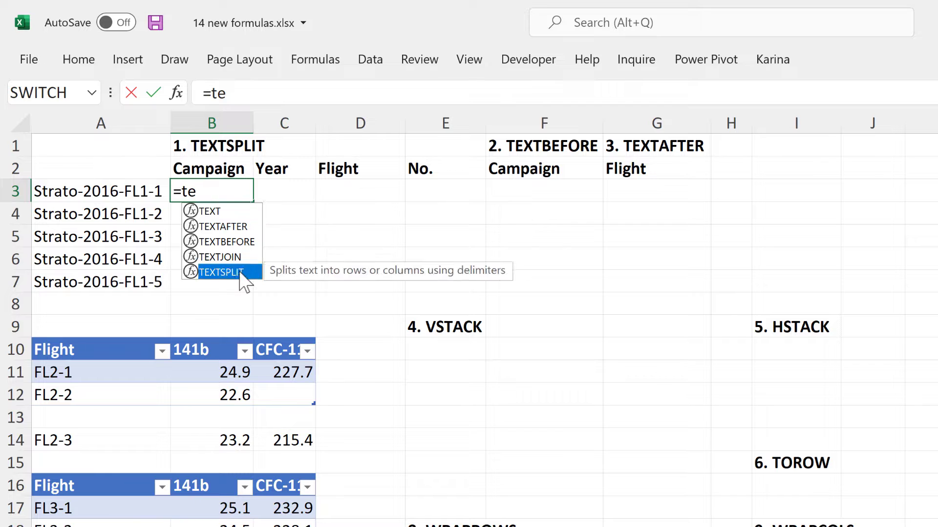
pyautogui.click(134, 189)
pyautogui.write(',')
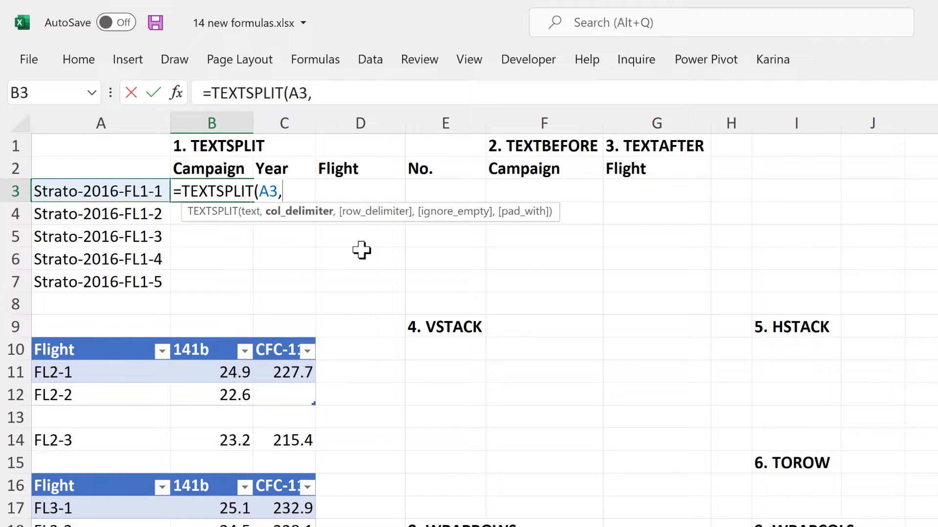
pyautogui.write('"-")')
pyautogui.press('Return')
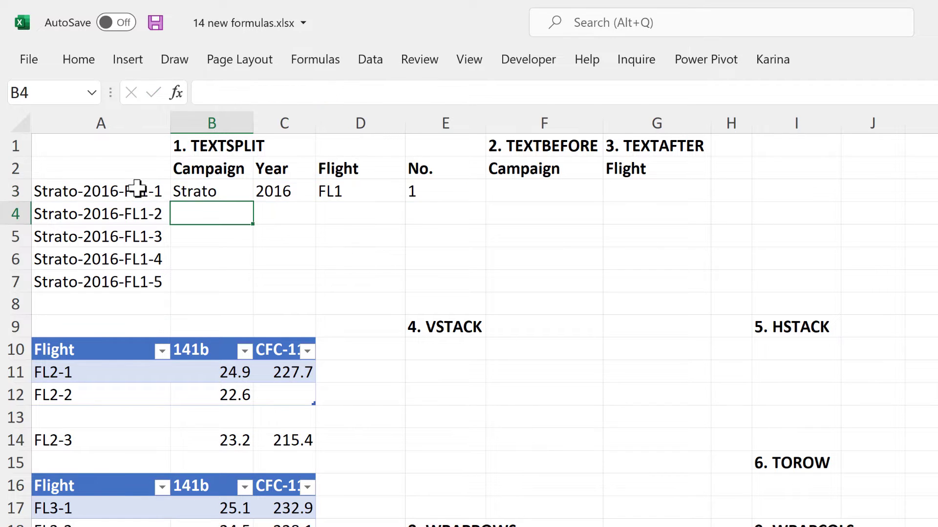
# Copy the TEXTSPLIT formula down from B3 to B7.
pyautogui.click(212, 192)
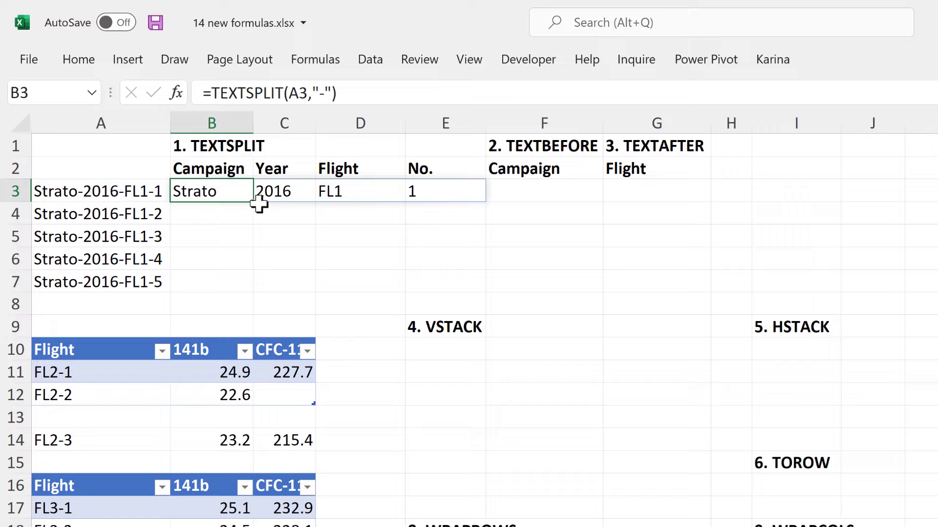
pyautogui.moveTo(252, 202); pyautogui.dragTo(245, 291)
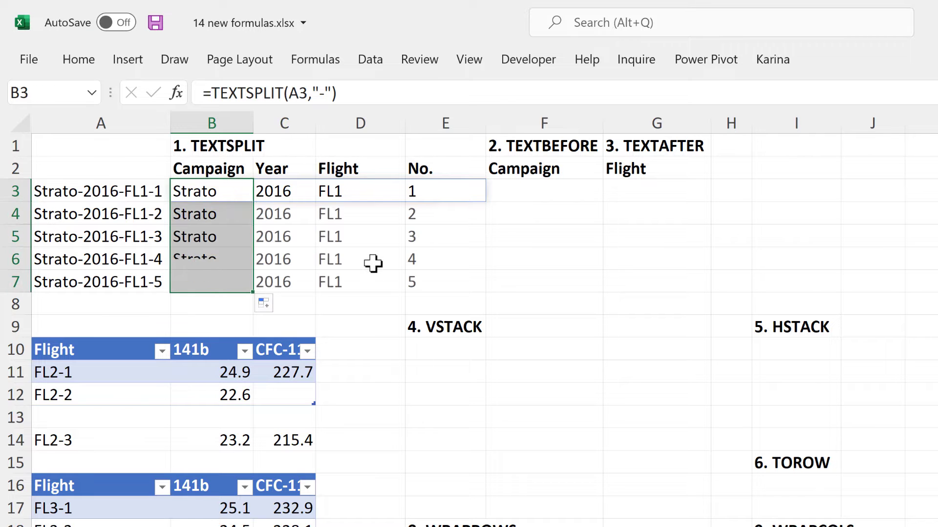
pyautogui.click(506, 191)
# Enter =TEXTBEFORE(A3,"-") in F3 and copy it down to F7.
pyautogui.write('=t')
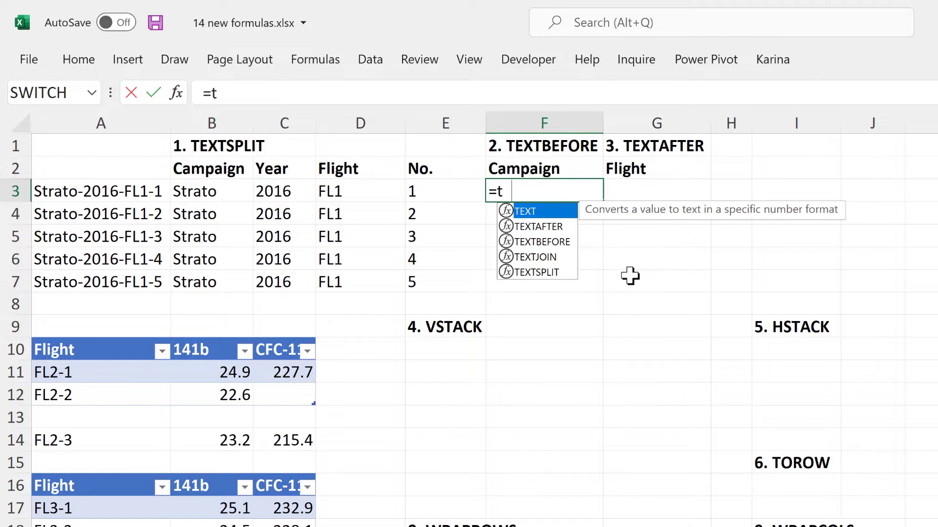
pyautogui.write('extbef')
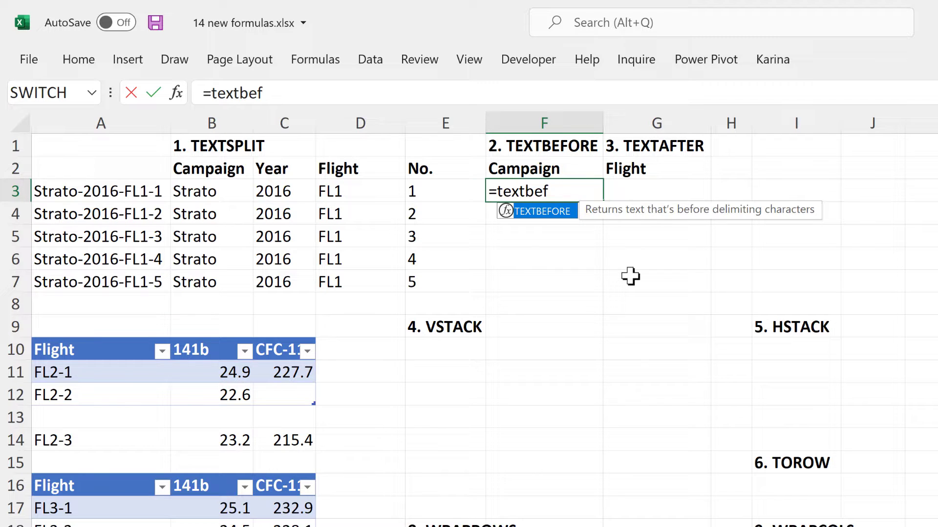
pyautogui.press('Tab')
pyautogui.click(86, 190)
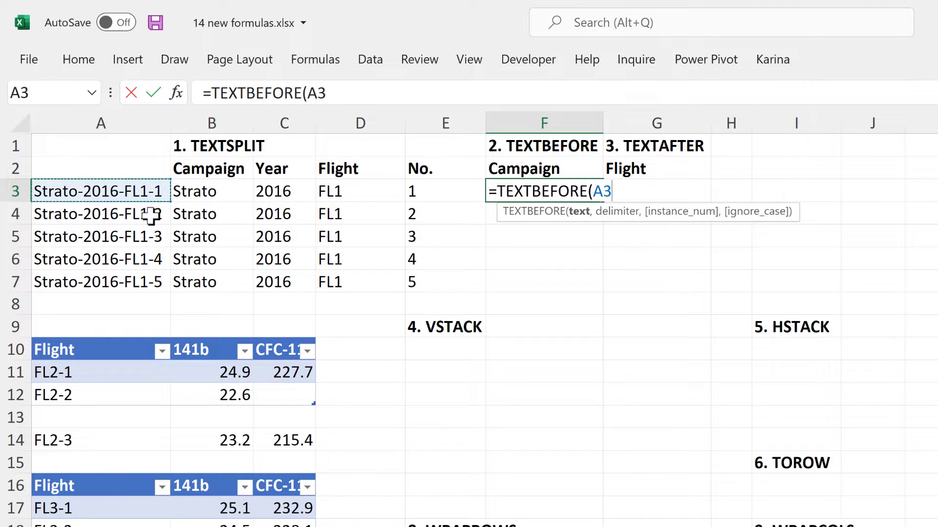
pyautogui.write(',')
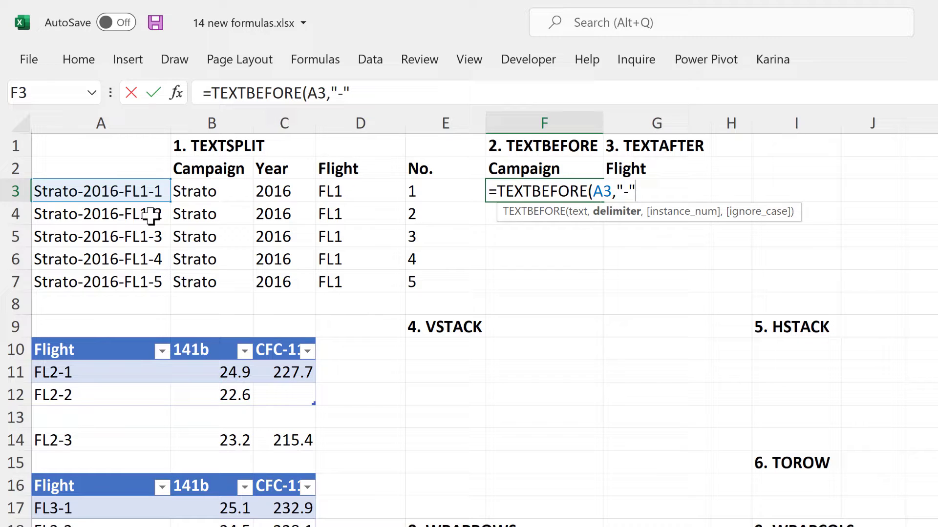
pyautogui.write('"-"')
pyautogui.press('Return')
pyautogui.click(574, 199)
pyautogui.moveTo(603, 201); pyautogui.dragTo(598, 287)
# Change F3 to =TEXTBEFORE(A3,"-",2) and copy it down to F7, returning Strato-2016.
pyautogui.click(550, 190)
pyautogui.press('F2')
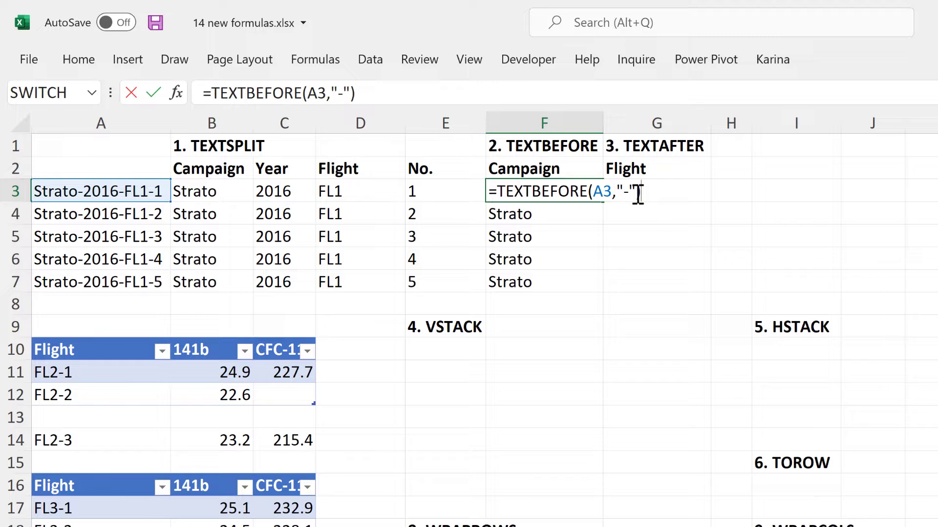
pyautogui.click(637, 191)
pyautogui.write(',')
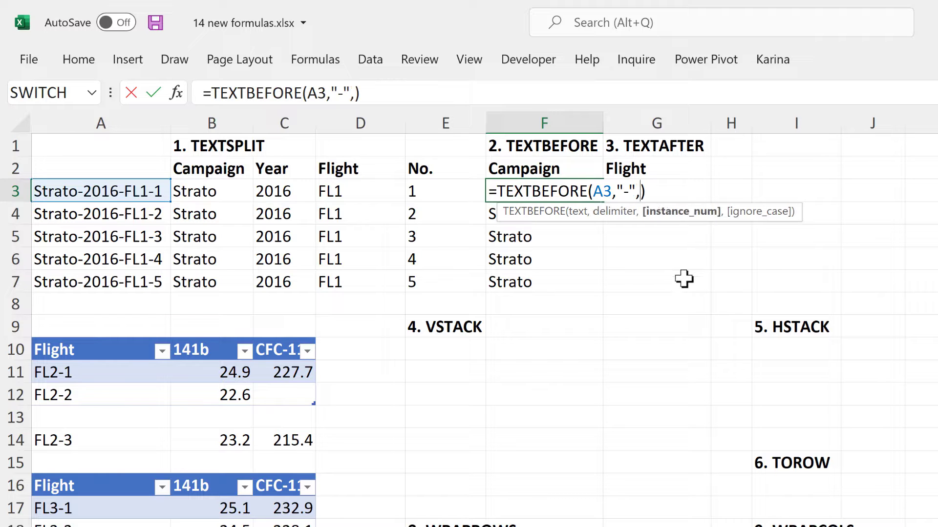
pyautogui.write('2')
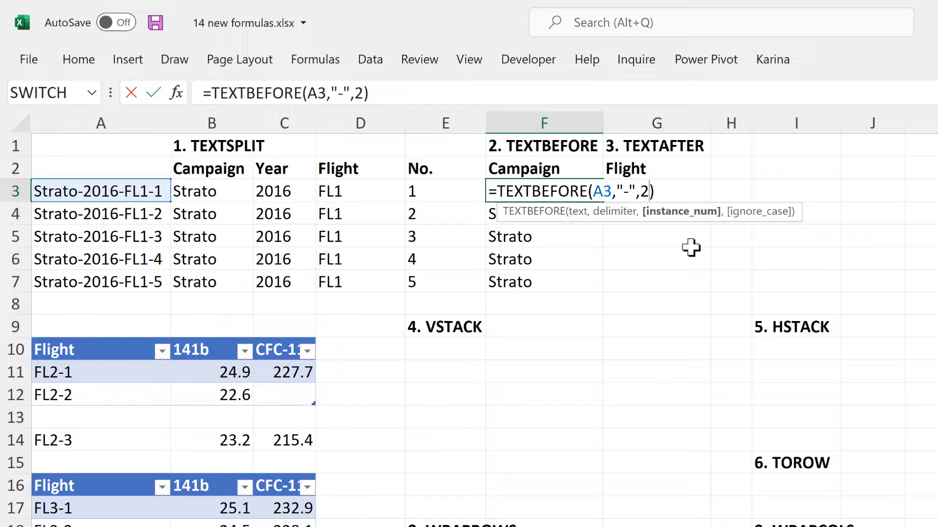
pyautogui.press('Return')
pyautogui.click(586, 193)
pyautogui.moveTo(603, 201); pyautogui.dragTo(613, 259)
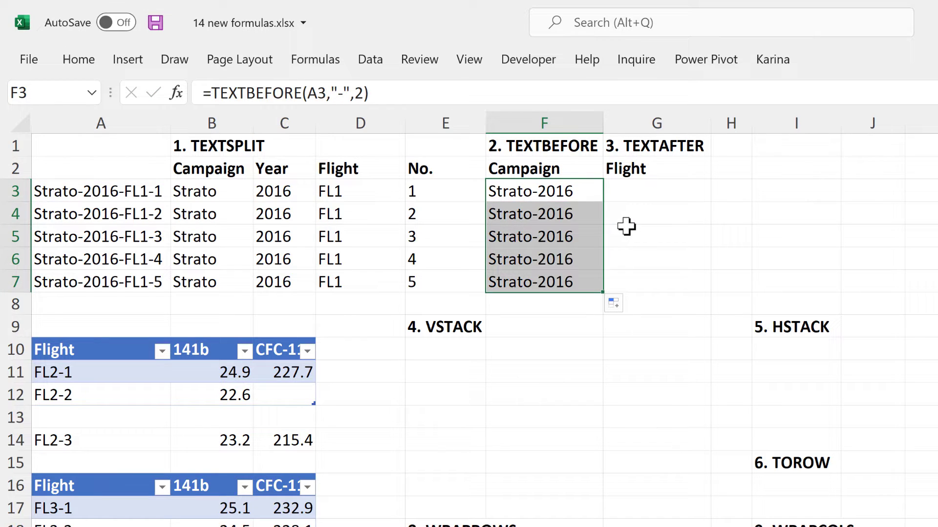
# Enter =TEXTAFTER(A3,"-") in G3 and fill it down the Flight column.
pyautogui.click(646, 188)
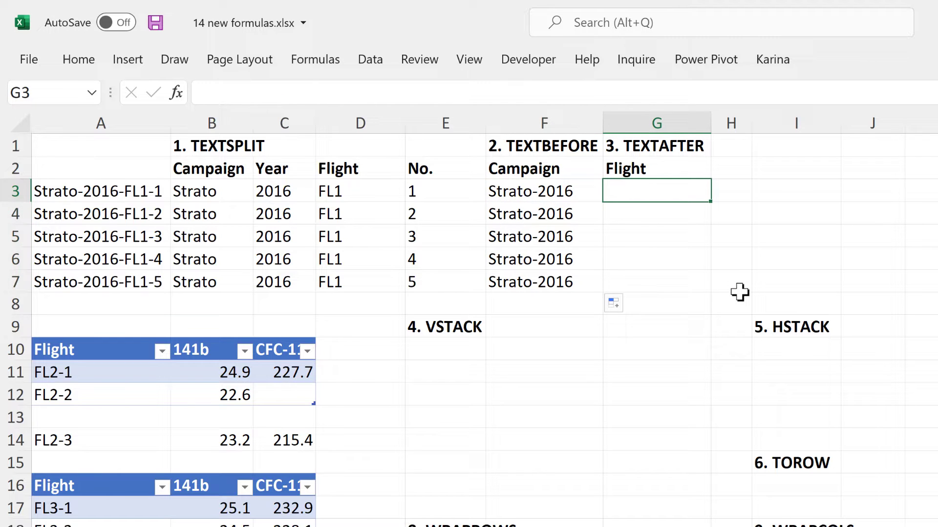
pyautogui.write('=texta')
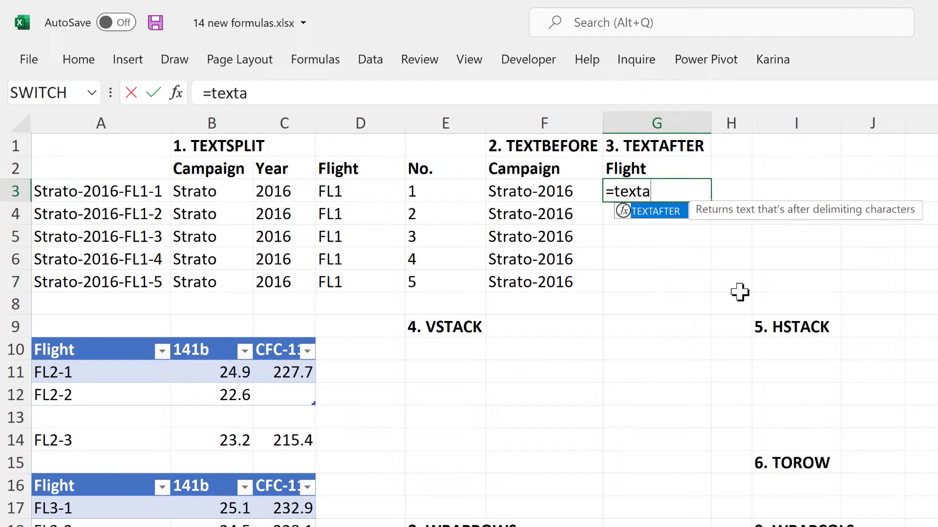
pyautogui.press('Tab')
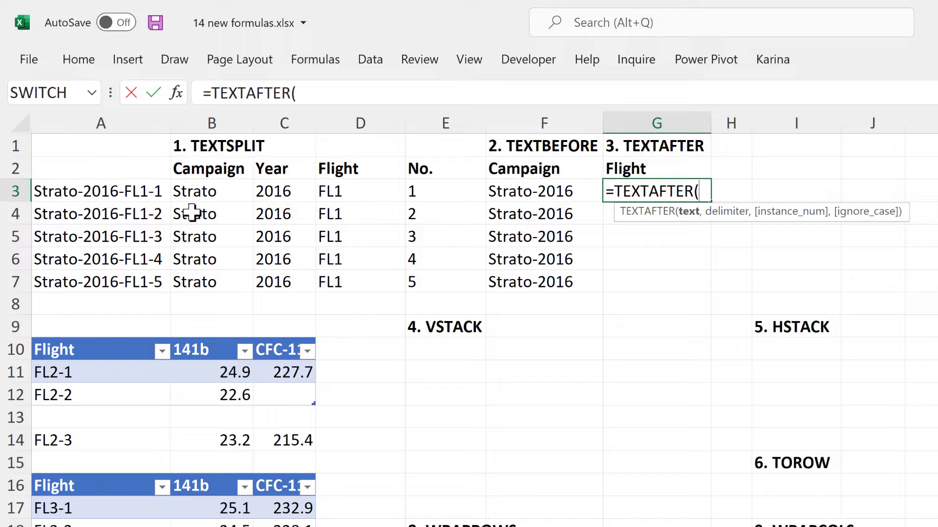
pyautogui.click(130, 190)
pyautogui.write(',')
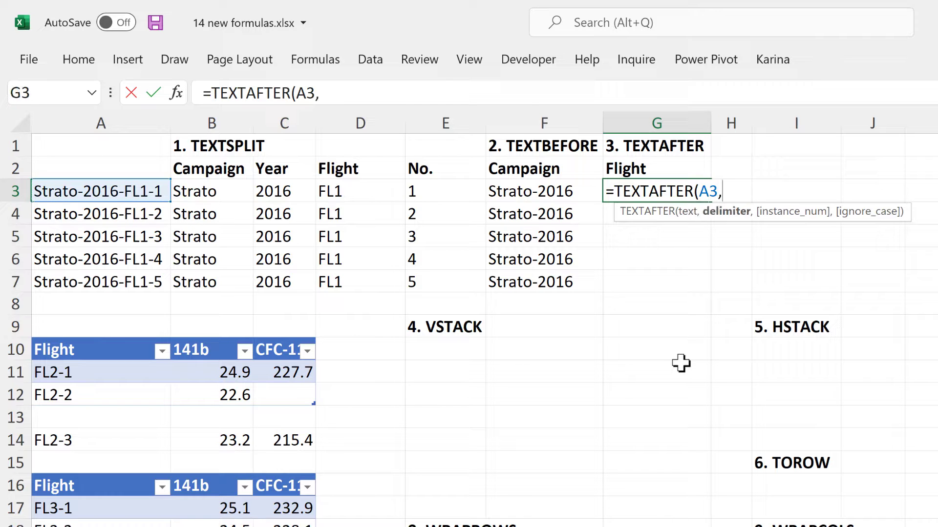
pyautogui.write('"-")')
pyautogui.press('Return')
pyautogui.click(684, 195)
pyautogui.doubleClick(711, 203)
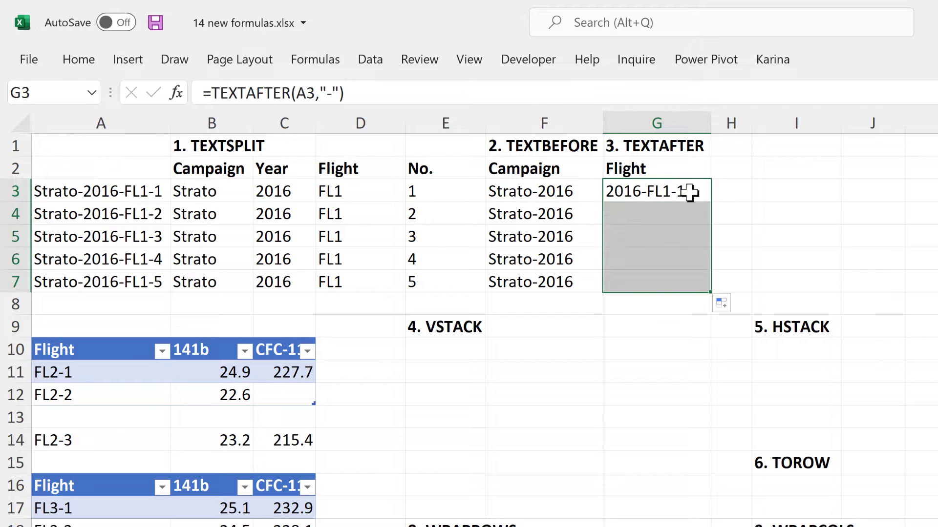
# Change G3 to =TEXTAFTER(A3,"-",-1) and copy it to G7, returning 1 through 5.
pyautogui.press('F2')
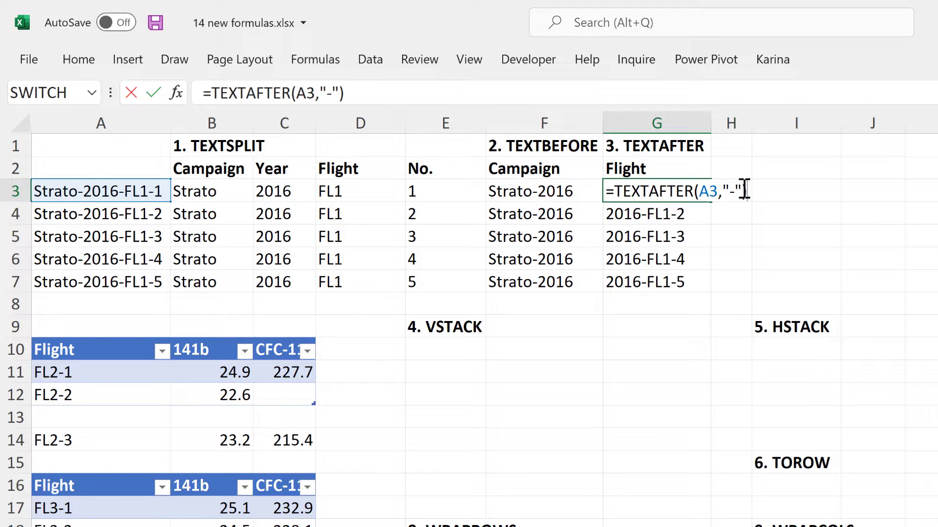
pyautogui.press('Left')
pyautogui.write(',')
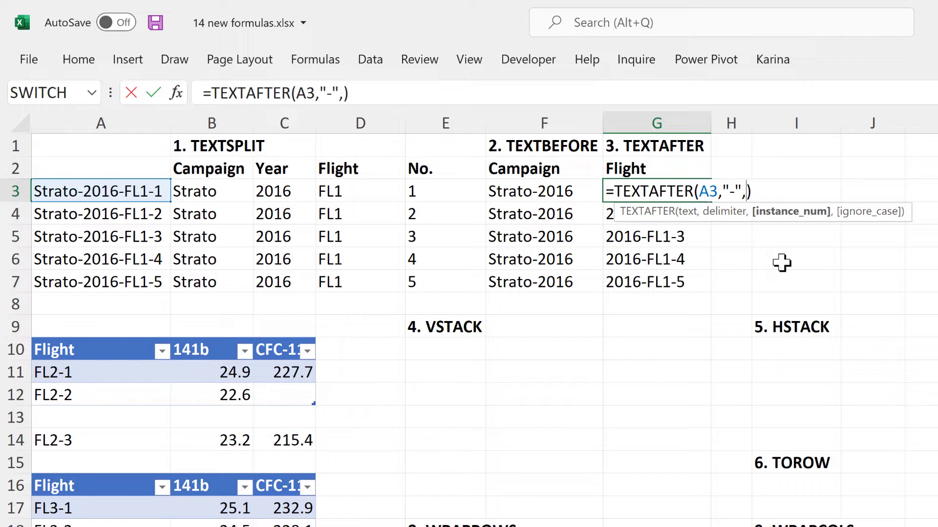
pyautogui.write('-1')
pyautogui.press('Return')
pyautogui.click(681, 193)
pyautogui.moveTo(713, 205); pyautogui.dragTo(702, 292)
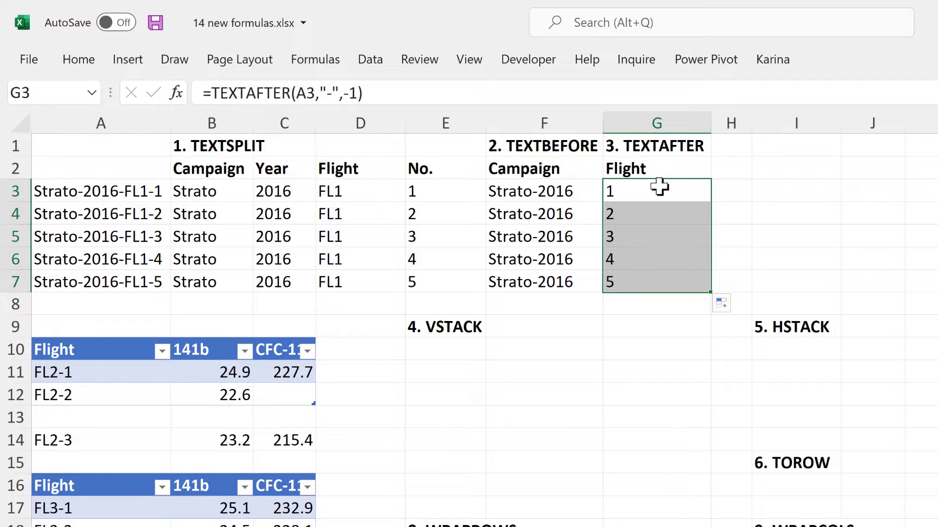
pyautogui.click(659, 187)
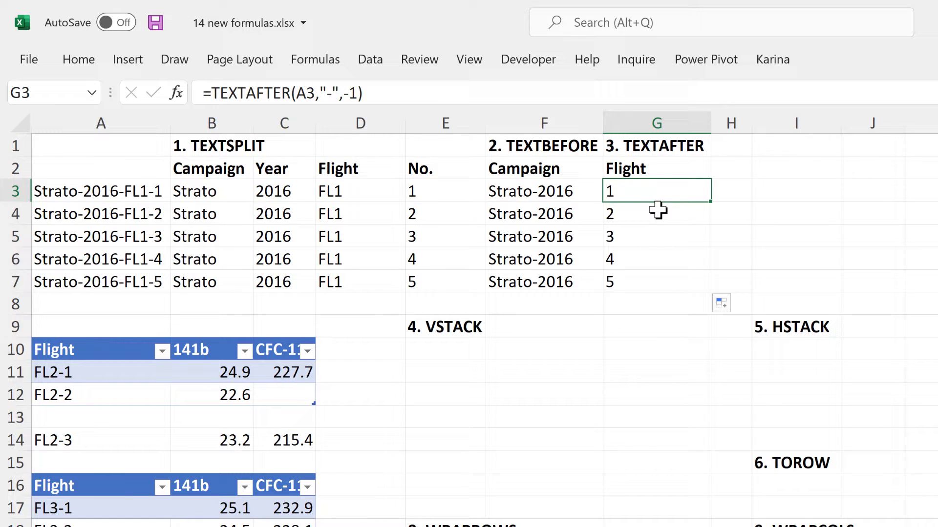
# Enter =VSTACK(Table1[#All],Table2) in E10 to stack both Flight tables.
pyautogui.click(465, 341)
pyautogui.write('=vsta')
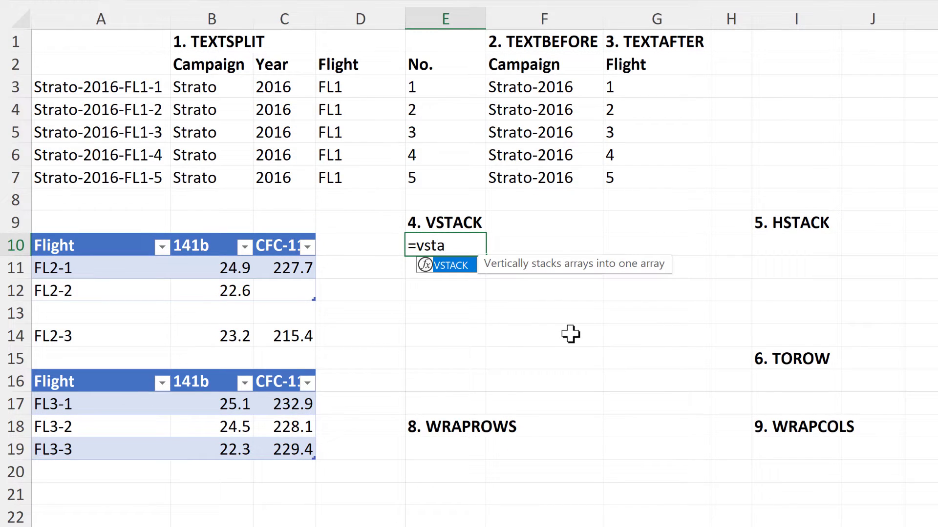
pyautogui.write('c')
pyautogui.press('Tab')
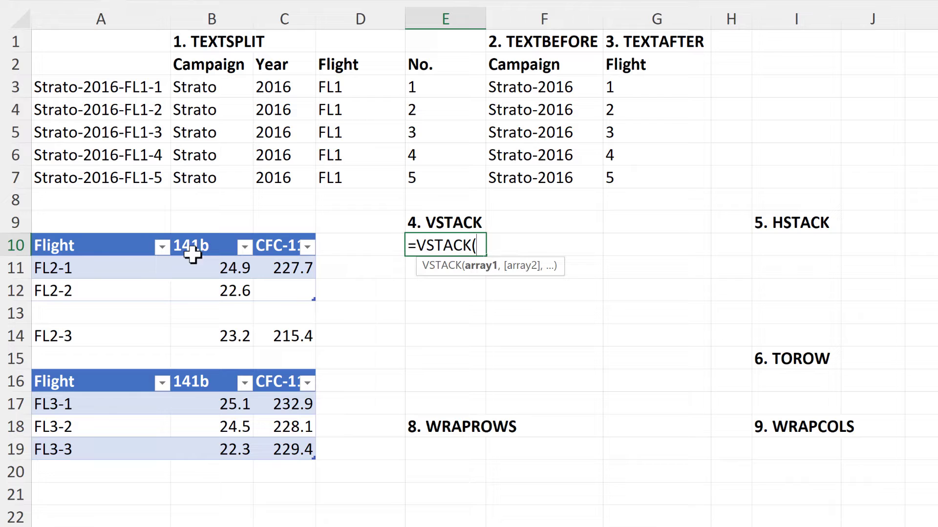
pyautogui.moveTo(86, 246); pyautogui.dragTo(271, 290)
pyautogui.write(',')
pyautogui.moveTo(109, 406); pyautogui.dragTo(271, 448)
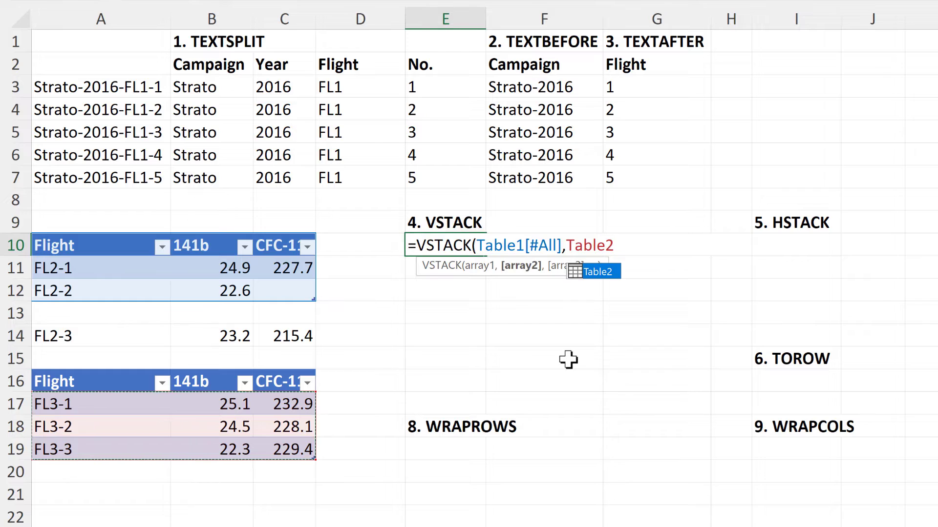
pyautogui.press('Return')
pyautogui.click(788, 246)
pyautogui.write('=')
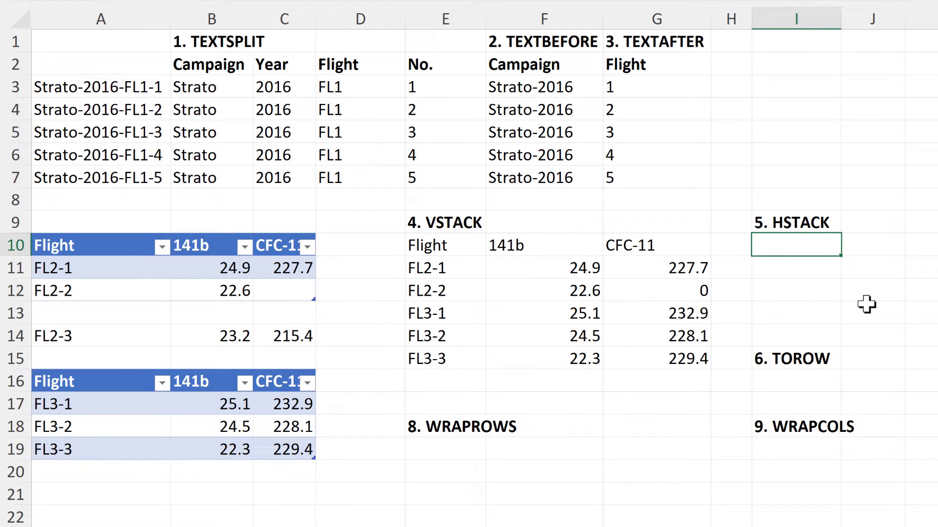
pyautogui.write('hsta')
pyautogui.write('c')
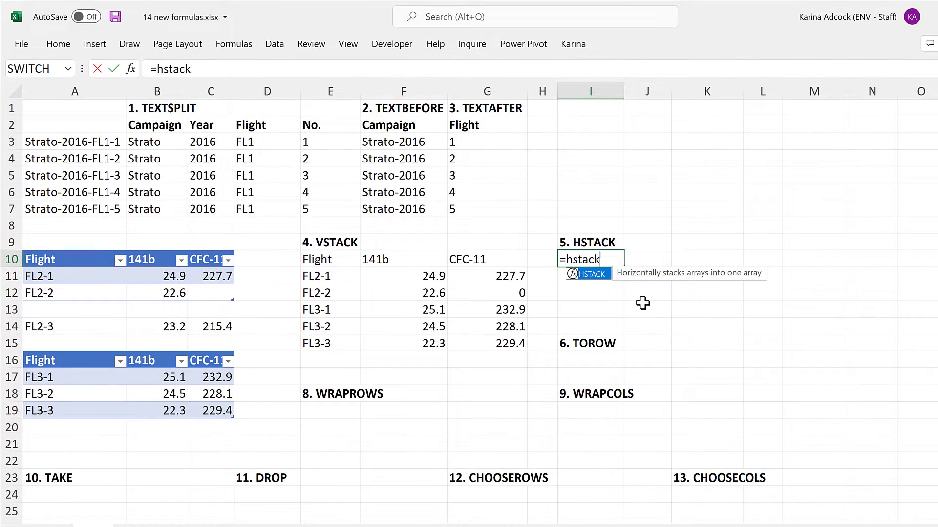
pyautogui.write('k')
# Complete =HSTACK(Table1[#All],Table2[#All]) in I10 to place both Flight tables side by side.
pyautogui.press('Tab')
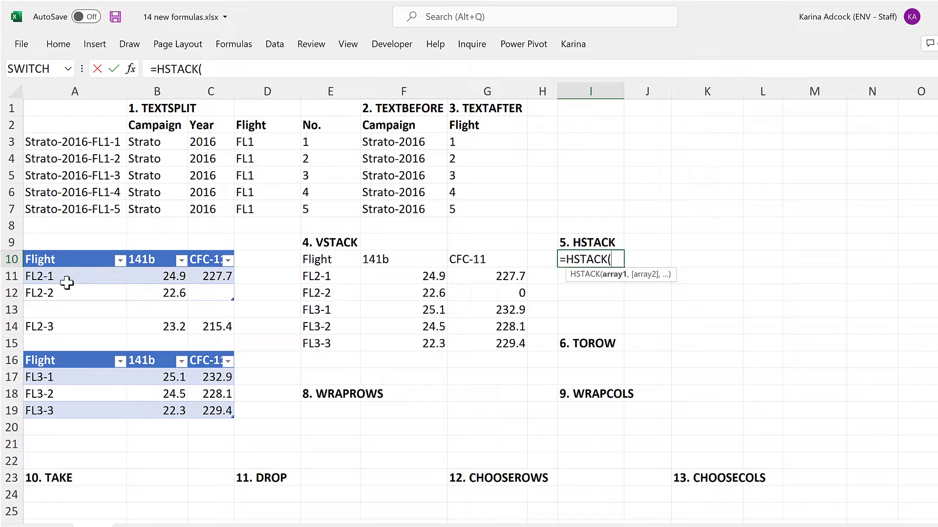
pyautogui.moveTo(61, 262); pyautogui.dragTo(199, 293)
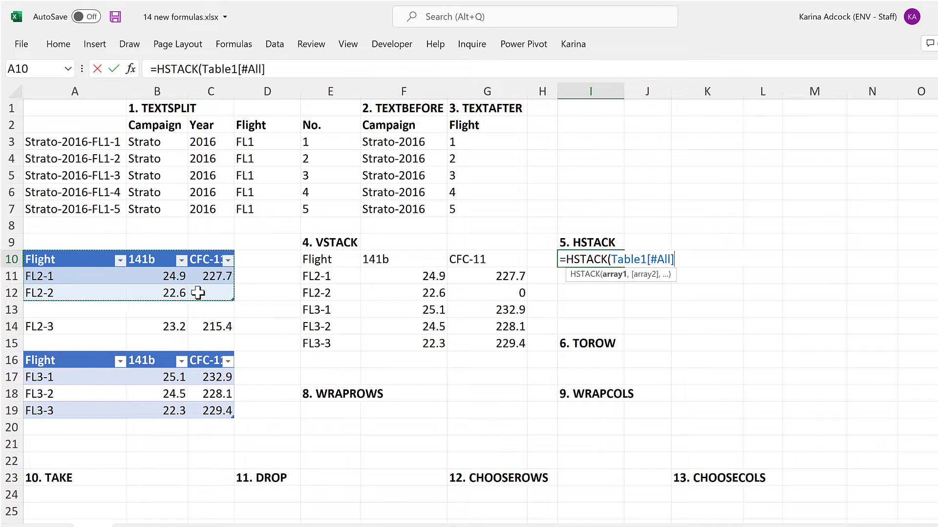
pyautogui.write(',')
pyautogui.moveTo(93, 359); pyautogui.dragTo(210, 403)
pyautogui.press('Return')
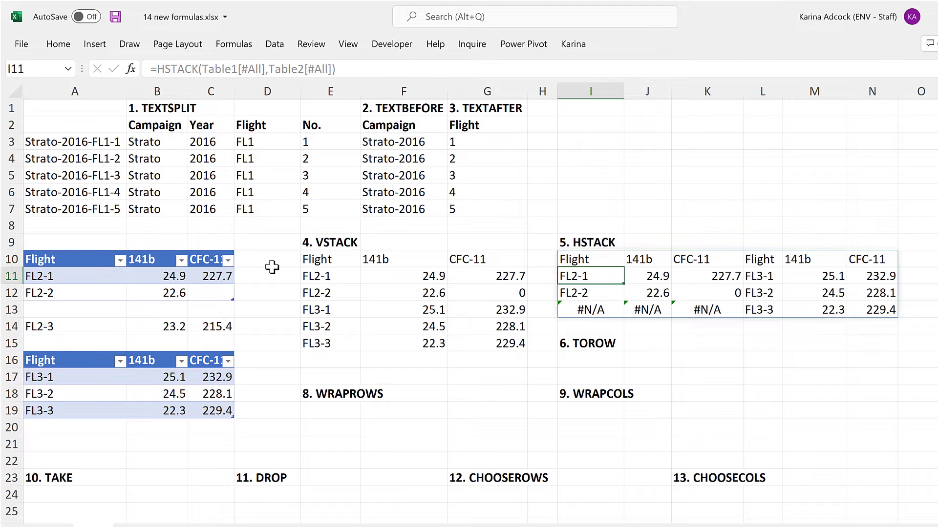
pyautogui.click(259, 257)
# Move the stray FL2-3 row from row 14 up into row 13 of the first table.
pyautogui.moveTo(42, 326); pyautogui.dragTo(215, 327)
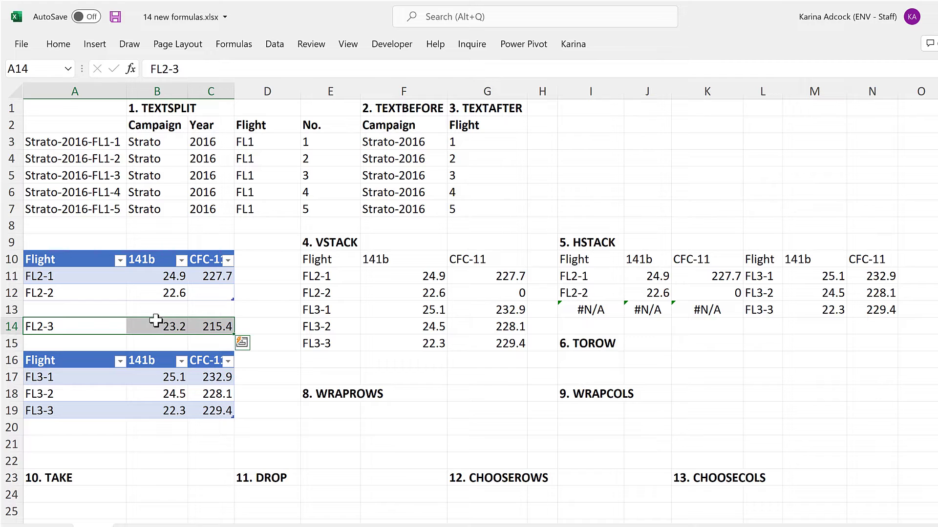
pyautogui.moveTo(158, 319); pyautogui.dragTo(159, 310)
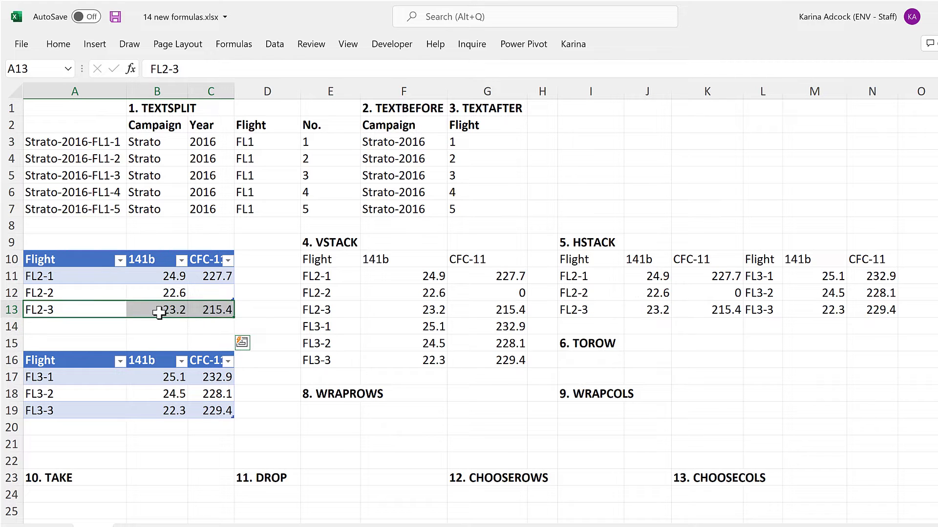
pyautogui.click(311, 310)
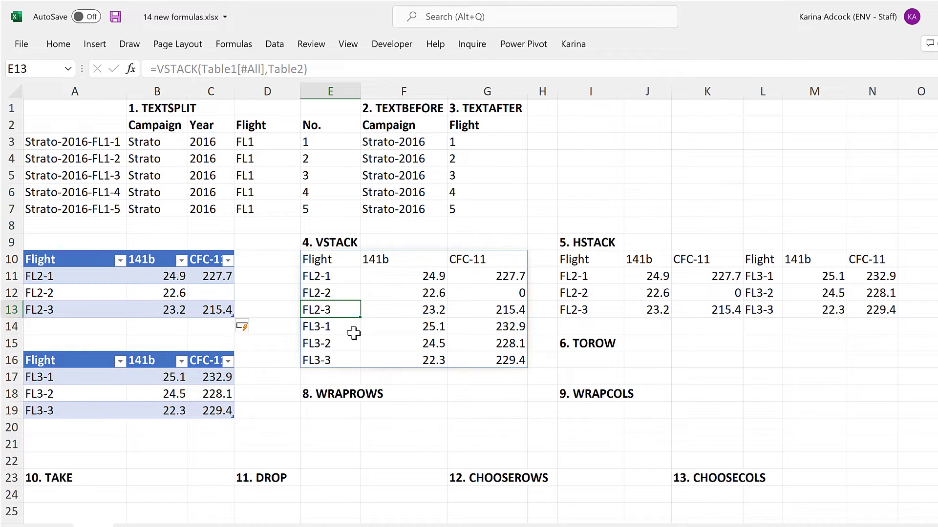
pyautogui.click(589, 360)
# Enter =TOROW(A11:C12,1) in I16, flattening FL2-1 and FL2-2 into one row without blanks.
pyautogui.write('=torow')
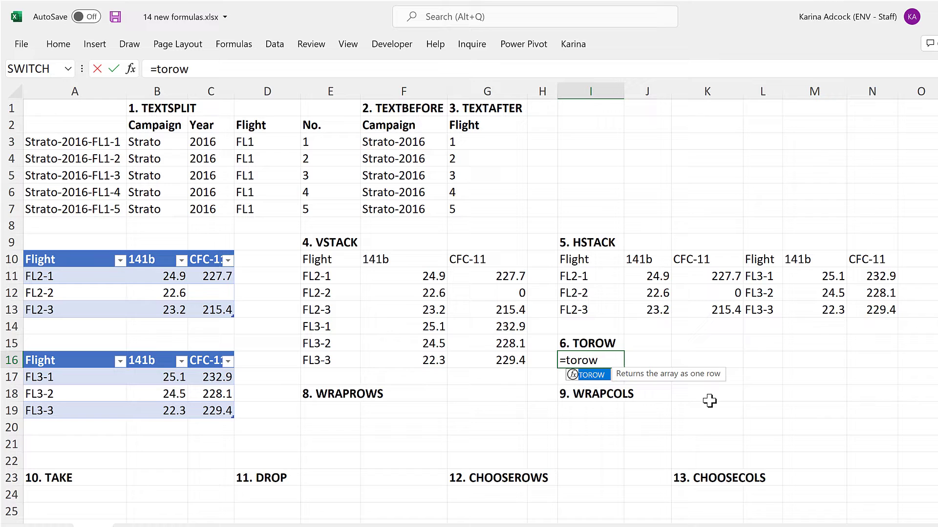
pyautogui.doubleClick(602, 377)
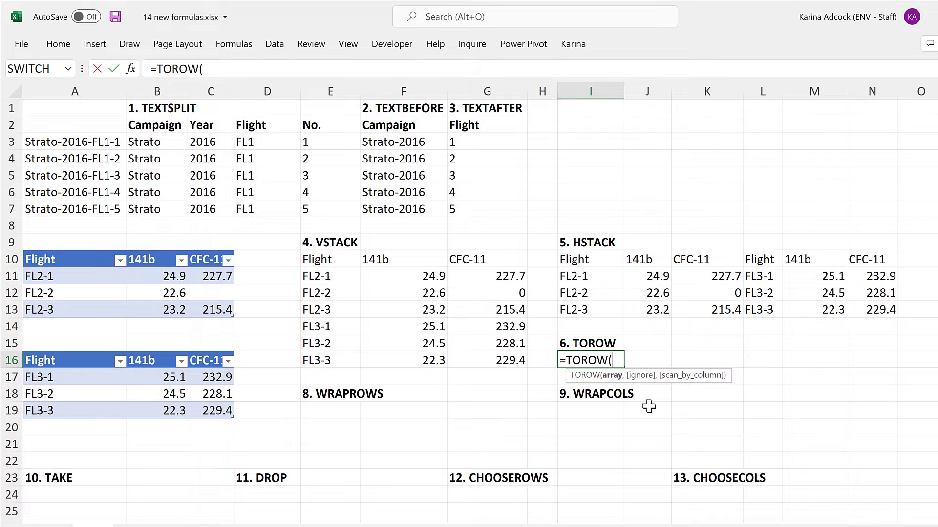
pyautogui.moveTo(73, 276); pyautogui.dragTo(215, 292)
pyautogui.press('Return')
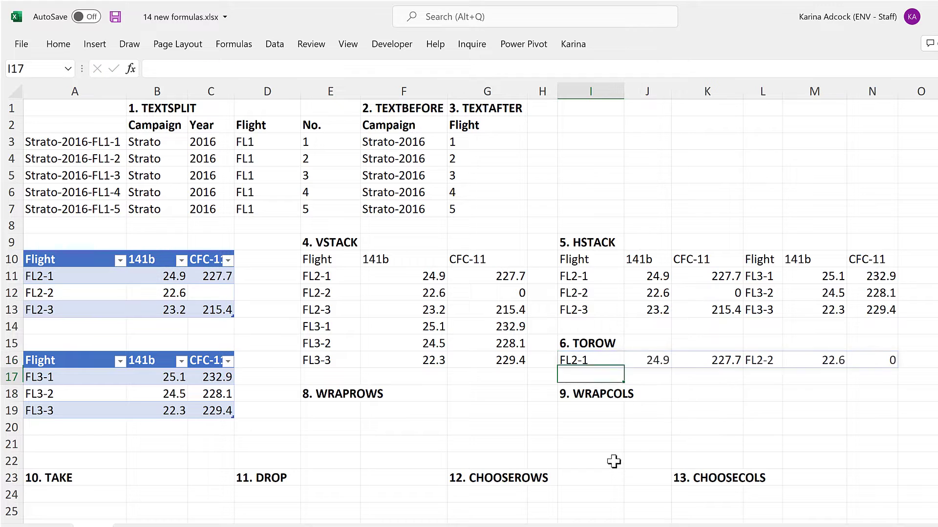
pyautogui.click(602, 361)
pyautogui.press('F2')
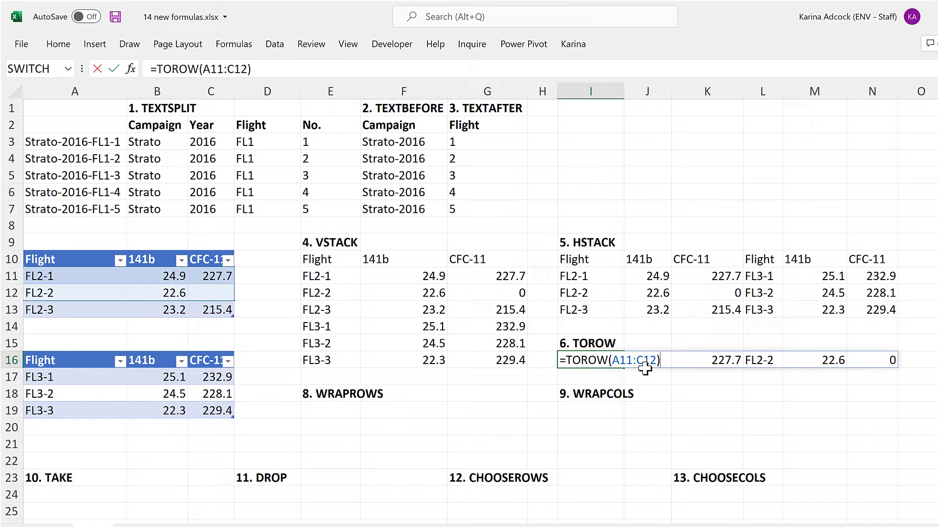
pyautogui.click(657, 361)
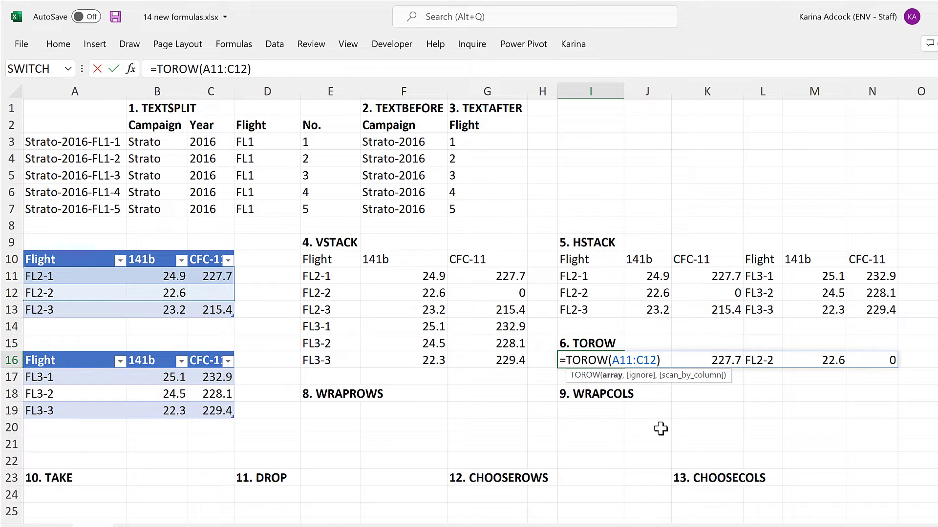
pyautogui.write(',')
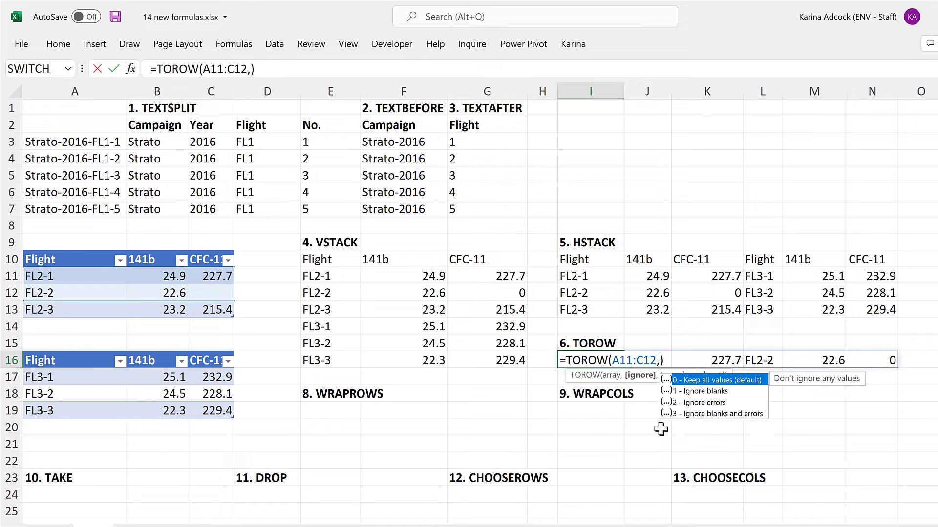
pyautogui.write('1')
pyautogui.press('Return')
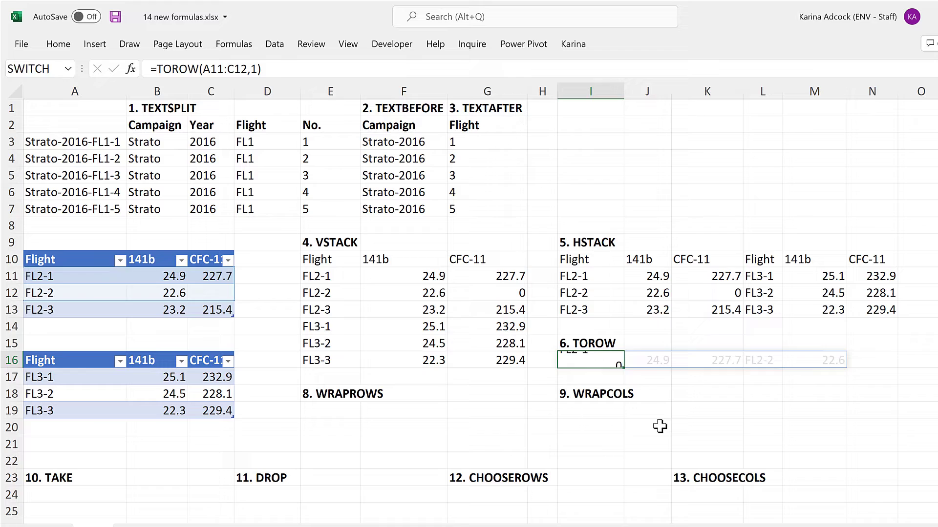
pyautogui.click(923, 310)
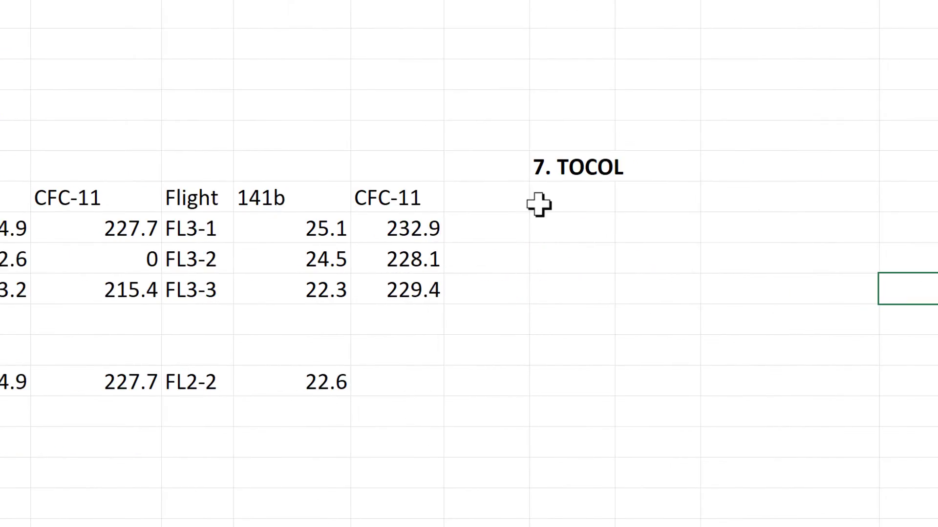
# Enter a TOCOL formula on the FL3-1 and FL3-2 rows and compare with the source rows.
pyautogui.click(562, 198)
pyautogui.write('=t')
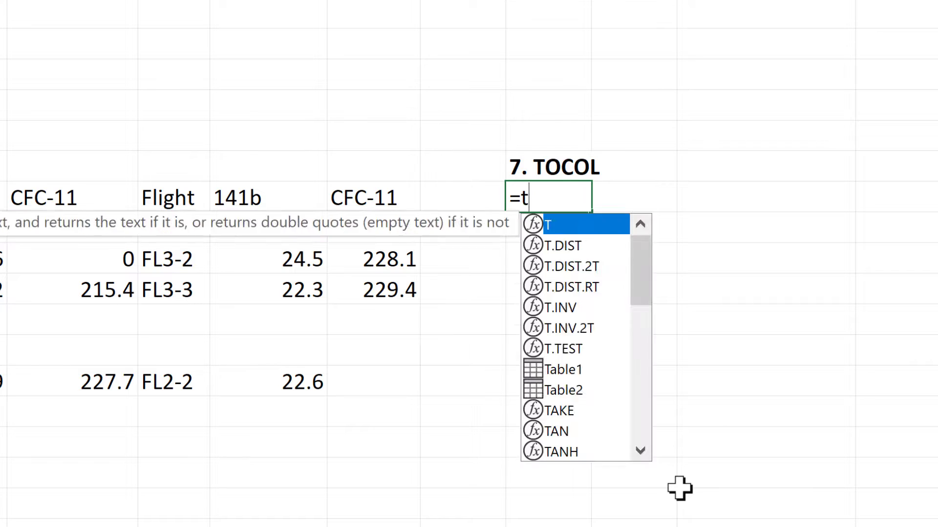
pyautogui.write('ocol')
pyautogui.press('Tab')
pyautogui.moveTo(161, 230); pyautogui.dragTo(367, 257)
pyautogui.press('Return')
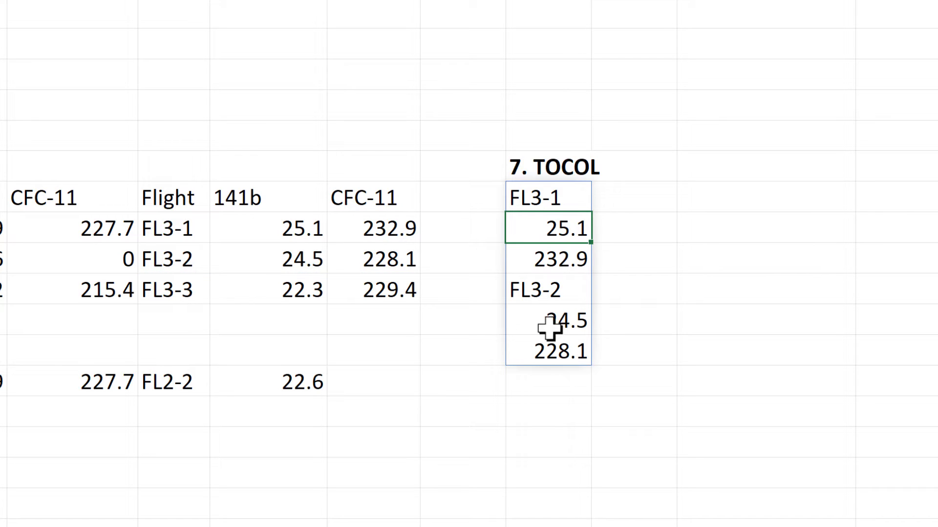
pyautogui.moveTo(185, 226); pyautogui.dragTo(343, 228)
pyautogui.moveTo(157, 261); pyautogui.dragTo(337, 259)
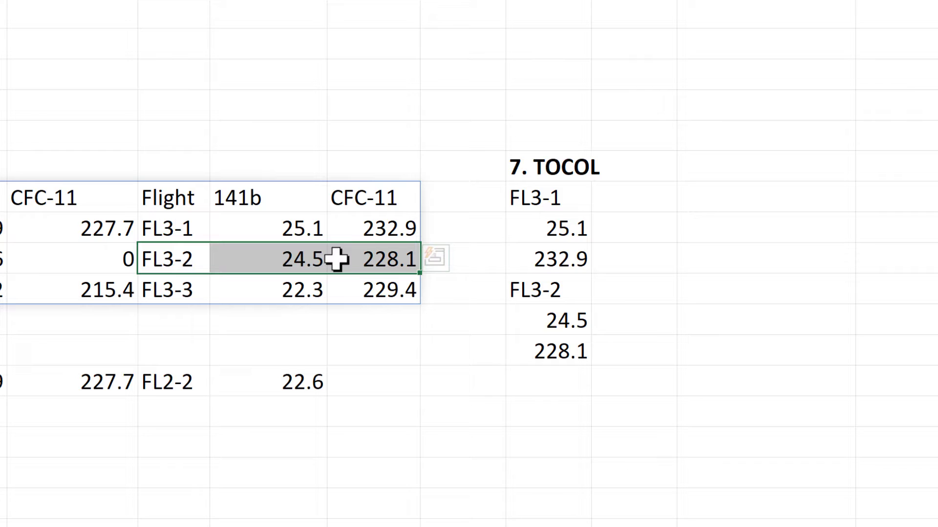
# Set TOCOL's scan_by_column argument to TRUE so it reads the source column by column.
pyautogui.click(532, 204)
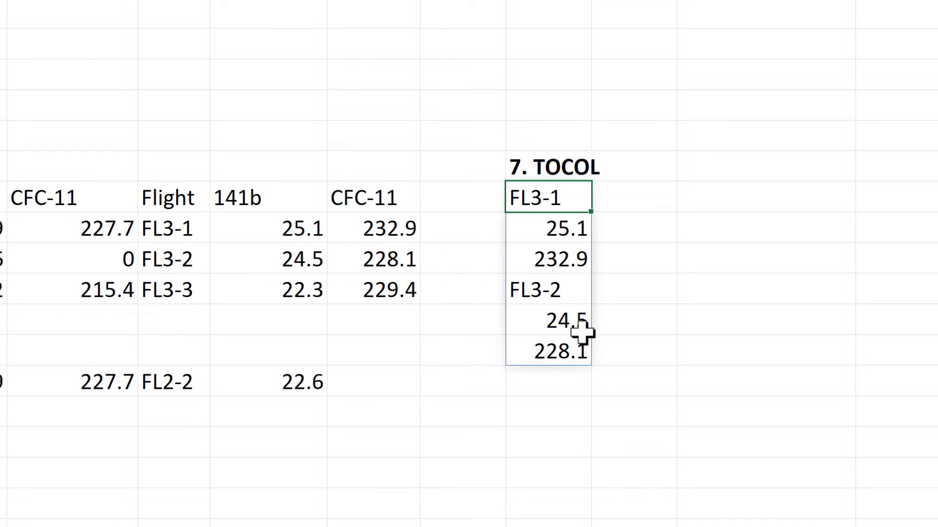
pyautogui.press('F2')
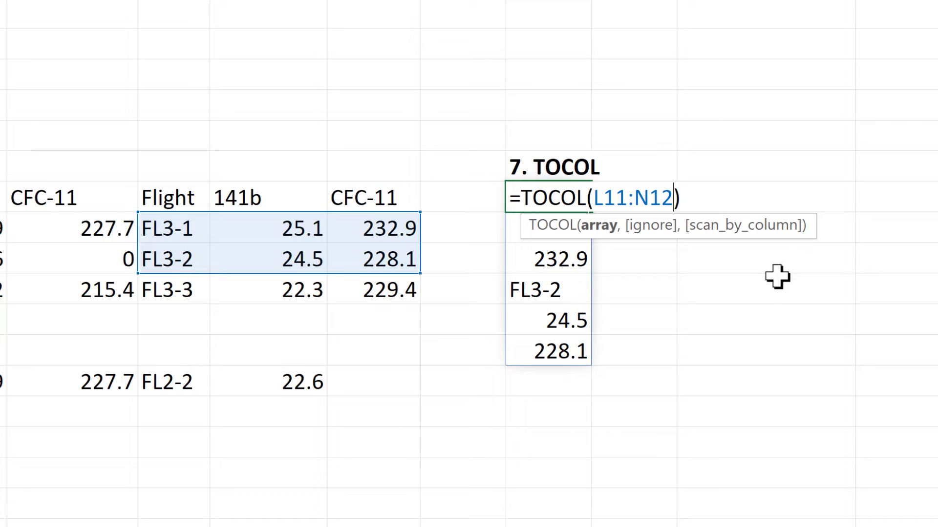
pyautogui.write(',,')
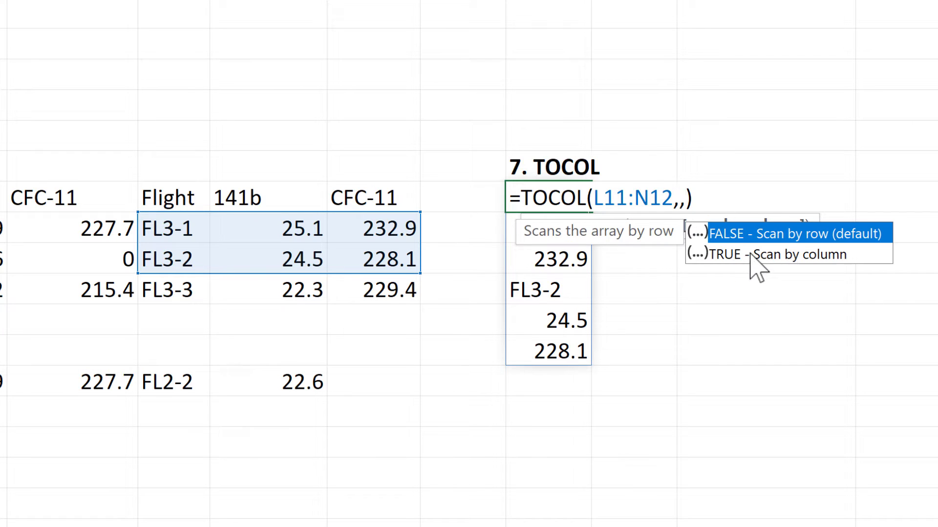
pyautogui.doubleClick(756, 257)
pyautogui.press('Return')
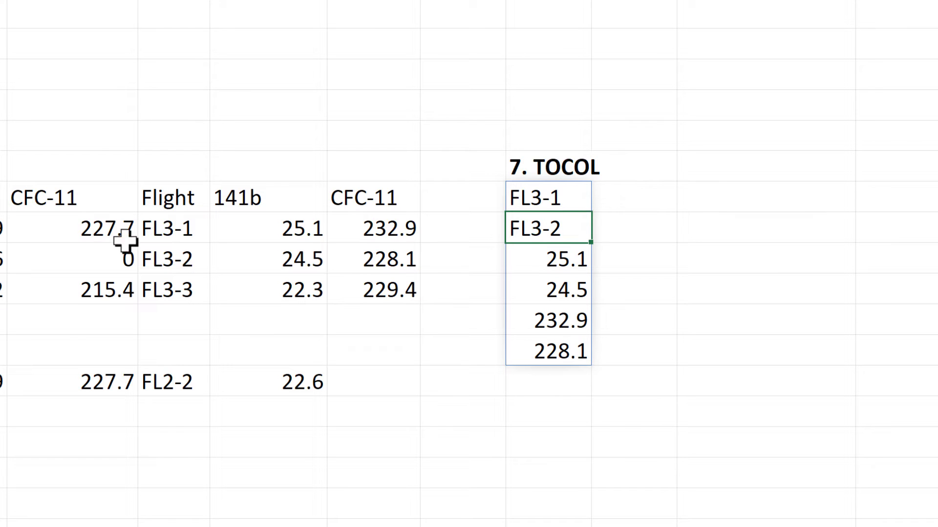
# Highlight the source column pairs (FL3-1/FL3-2, 25.1/24.5, 232.9/228.1) to match the result order.
pyautogui.moveTo(174, 228); pyautogui.dragTo(182, 256)
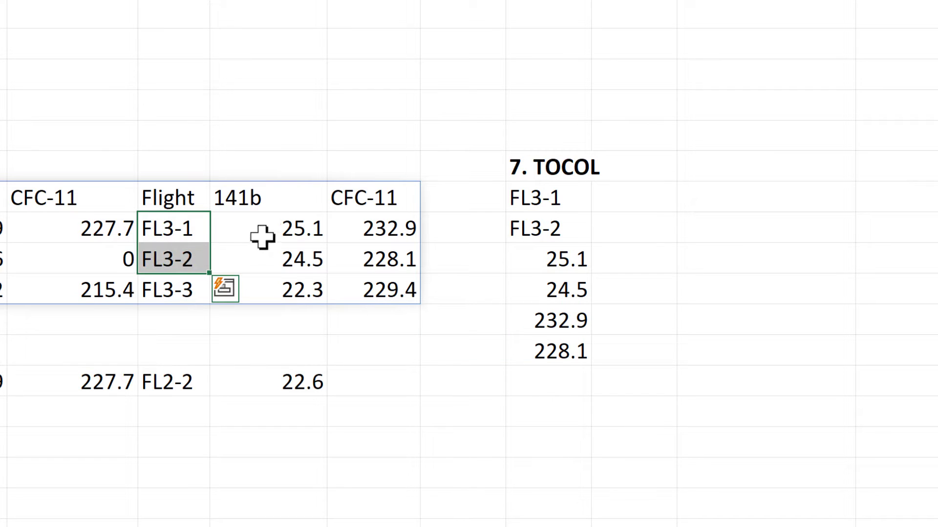
pyautogui.moveTo(257, 230); pyautogui.dragTo(264, 259)
pyautogui.moveTo(404, 227); pyautogui.dragTo(406, 259)
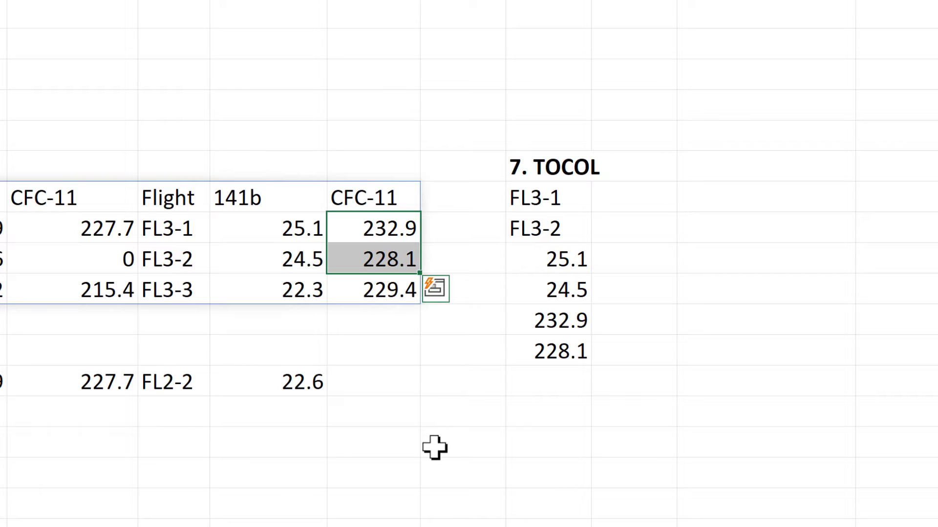
pyautogui.click(434, 447)
pyautogui.click(27, 408)
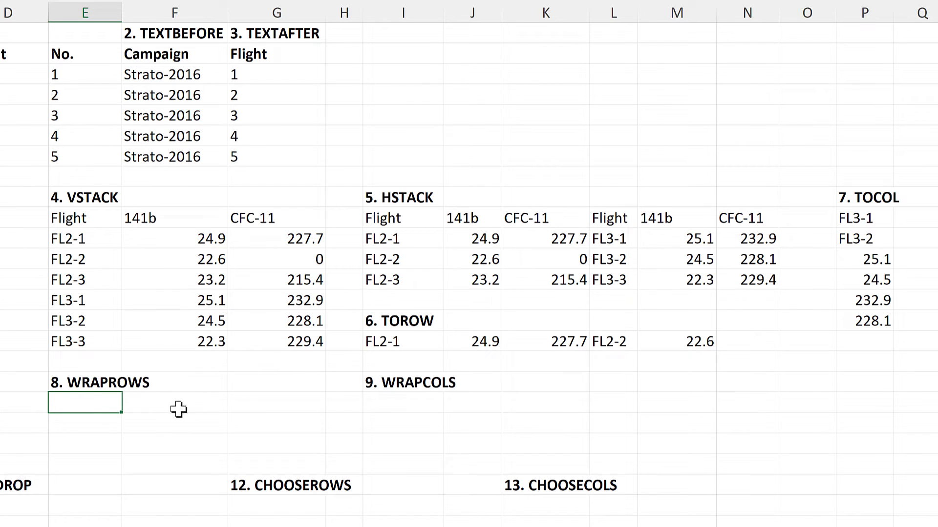
# Enter =WRAPROWS(P10#,2) under 8. WRAPROWS to wrap the TOCOL values into rows of two.
pyautogui.scroll(-1, 189, 366)
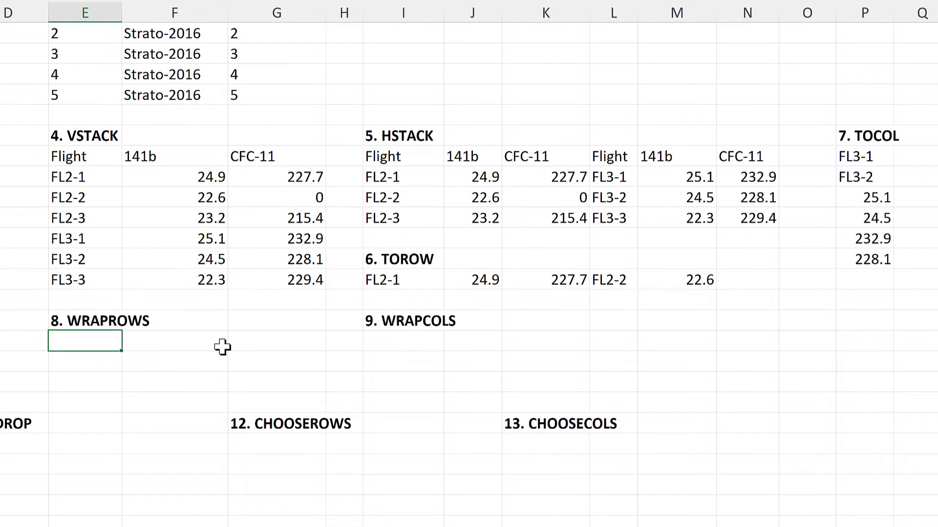
pyautogui.write('=wrapr')
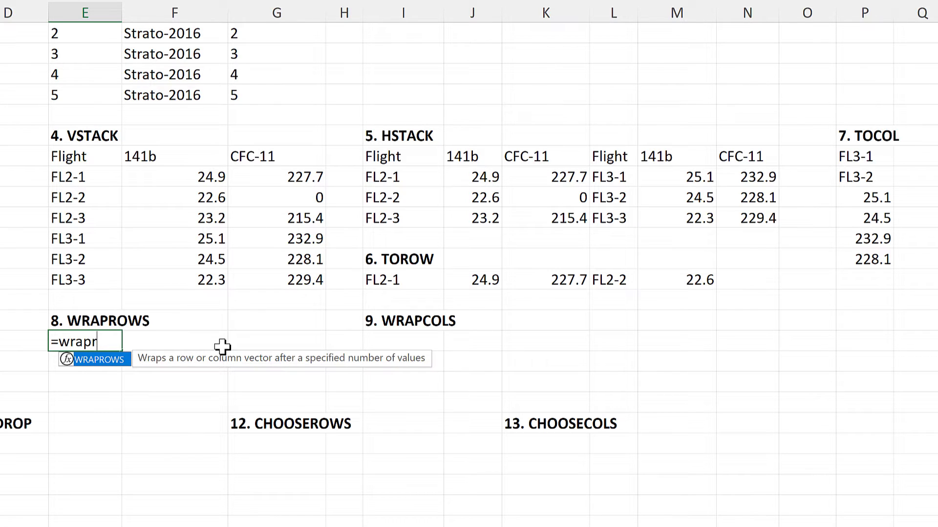
pyautogui.press('Tab')
pyautogui.moveTo(849, 154); pyautogui.dragTo(858, 257)
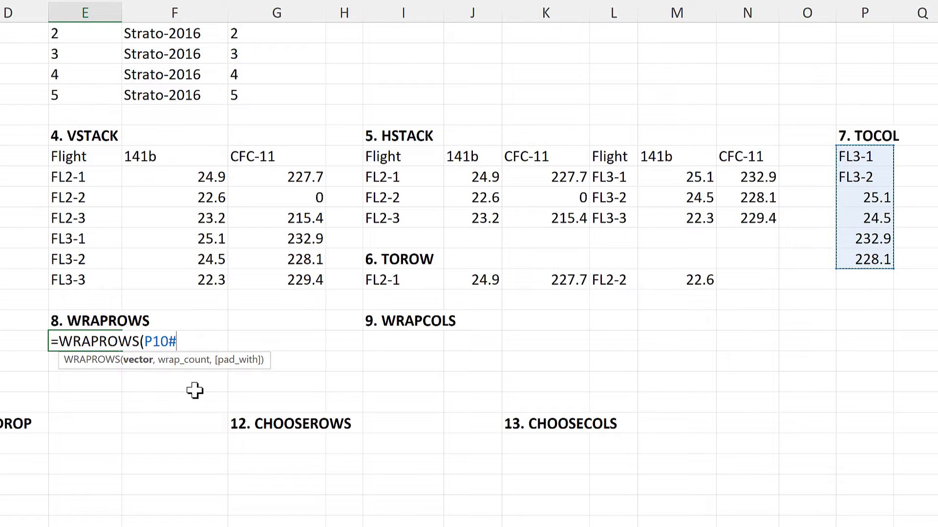
pyautogui.write(',')
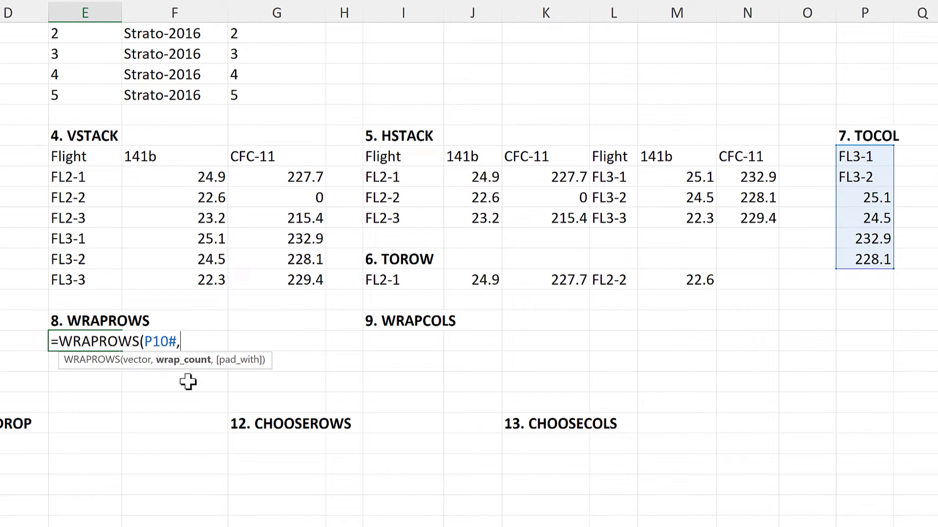
pyautogui.write('2')
pyautogui.press('Return')
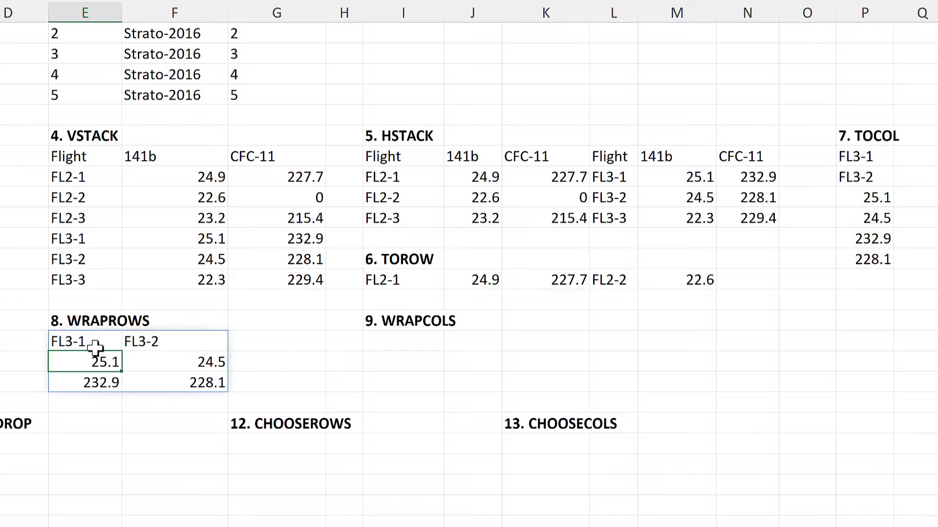
# Highlight the WRAPROWS result rows, including 25.1/24.5 and 232.9/228.1, to check the wrapping.
pyautogui.click(128, 341)
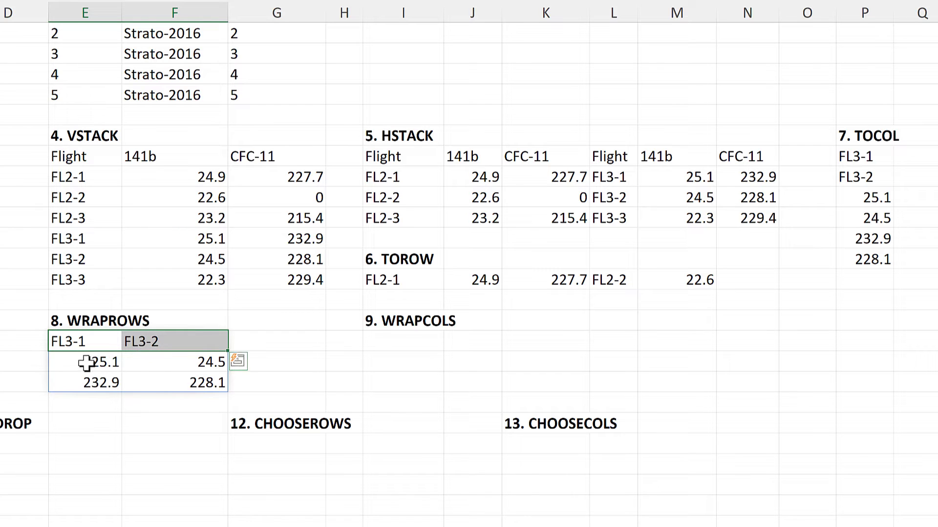
pyautogui.moveTo(63, 362); pyautogui.dragTo(136, 362)
pyautogui.click(92, 383)
pyautogui.keyDown('shift'); pyautogui.click(156, 382); pyautogui.keyUp('shift')
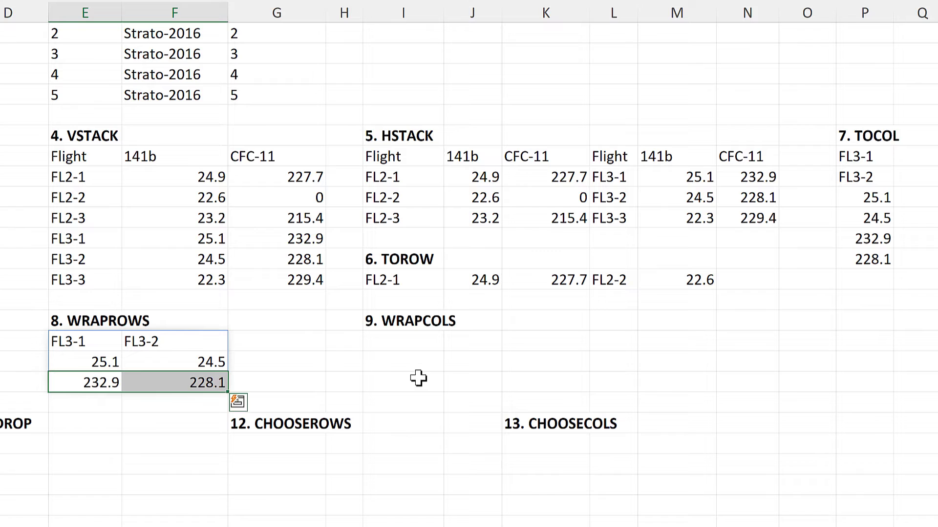
pyautogui.click(417, 342)
# Enter =WRAPCOLS(P10#,2) in I16 to wrap the TOCOL values into columns of two.
pyautogui.write('=wrap')
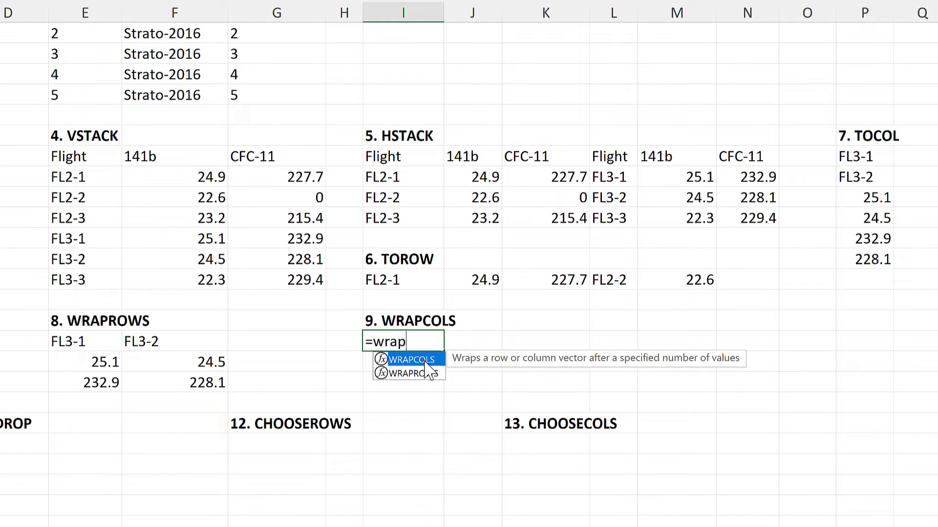
pyautogui.press('Tab')
pyautogui.click(863, 157)
pyautogui.moveTo(871, 239); pyautogui.dragTo(871, 261)
pyautogui.write(',')
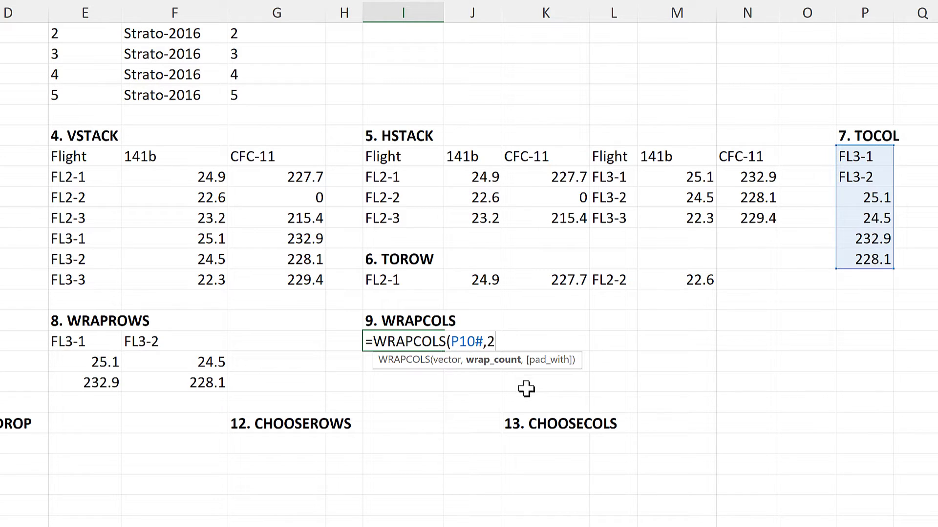
pyautogui.write('2')
pyautogui.press('Return')
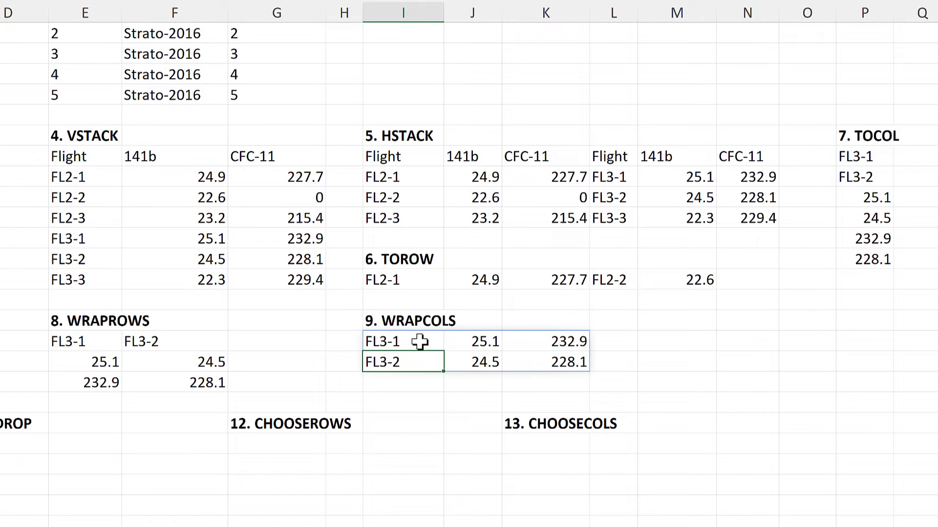
# Highlight the WRAPCOLS result columns, including the 232.9/228.1 column.
pyautogui.moveTo(420, 350); pyautogui.dragTo(469, 356)
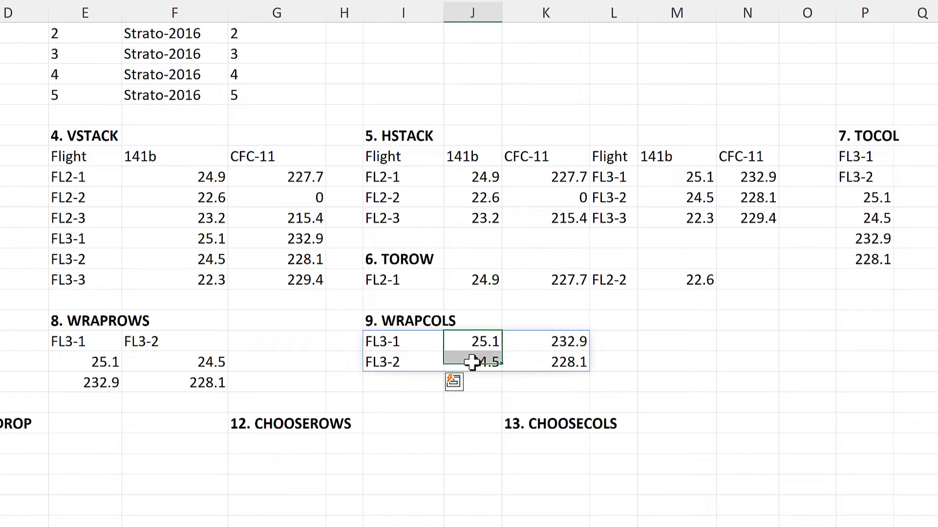
pyautogui.moveTo(524, 346); pyautogui.dragTo(535, 364)
pyautogui.click(640, 379)
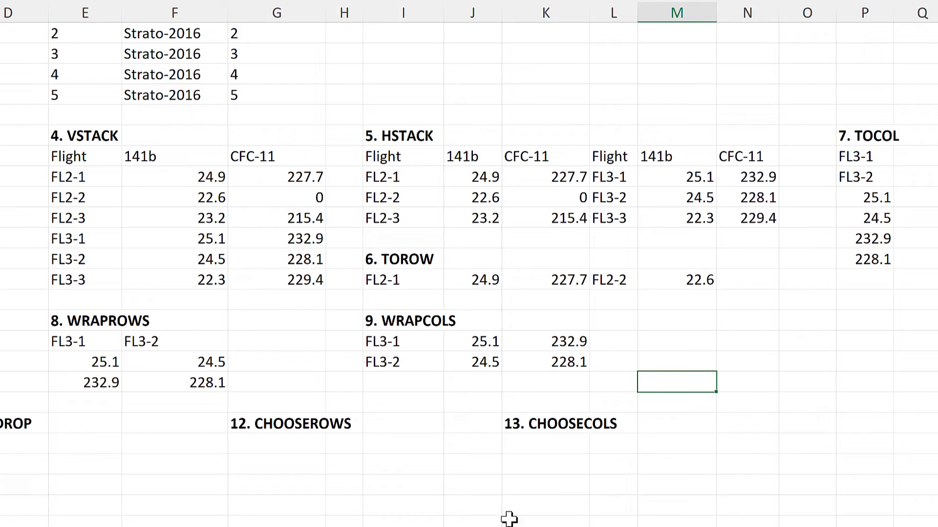
# Enter a TAKE formula on Table2[#All] in A24, initially returning only the header row.
pyautogui.click(7, 376)
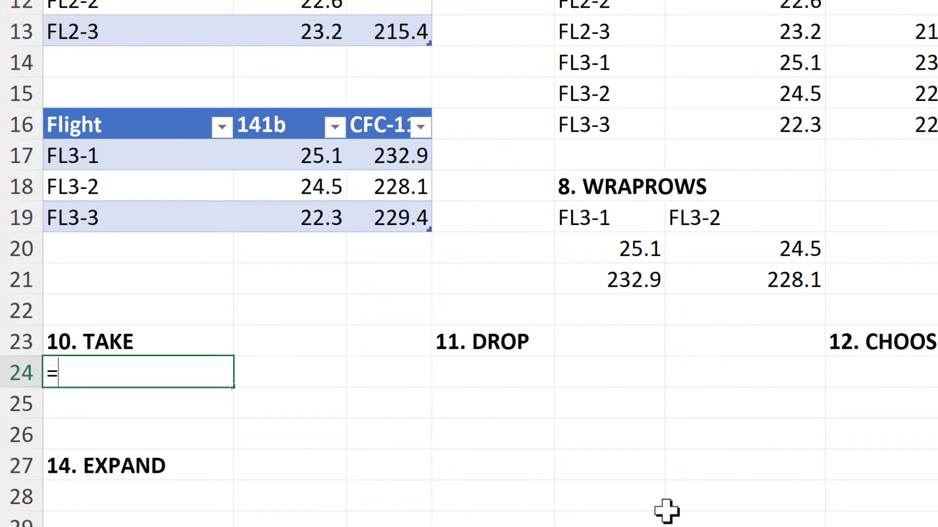
pyautogui.write('=take')
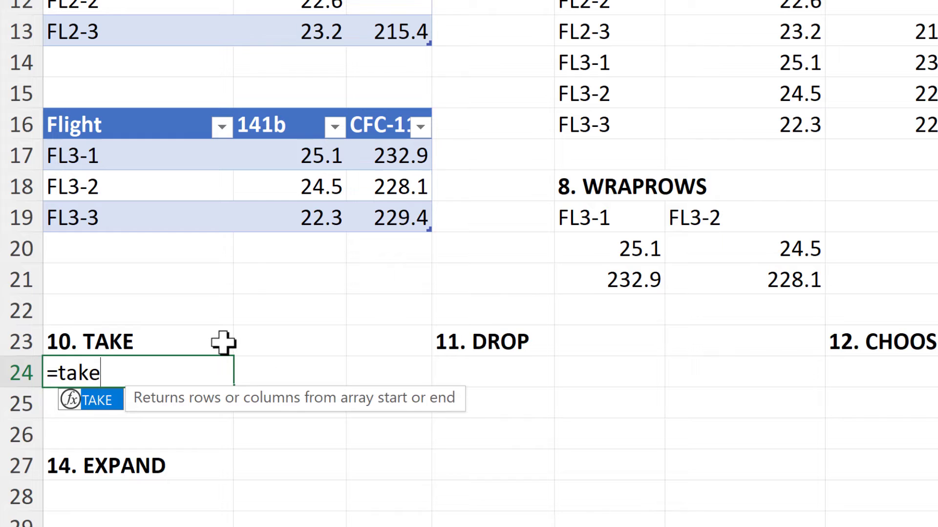
pyautogui.doubleClick(111, 399)
pyautogui.moveTo(105, 125); pyautogui.dragTo(354, 211)
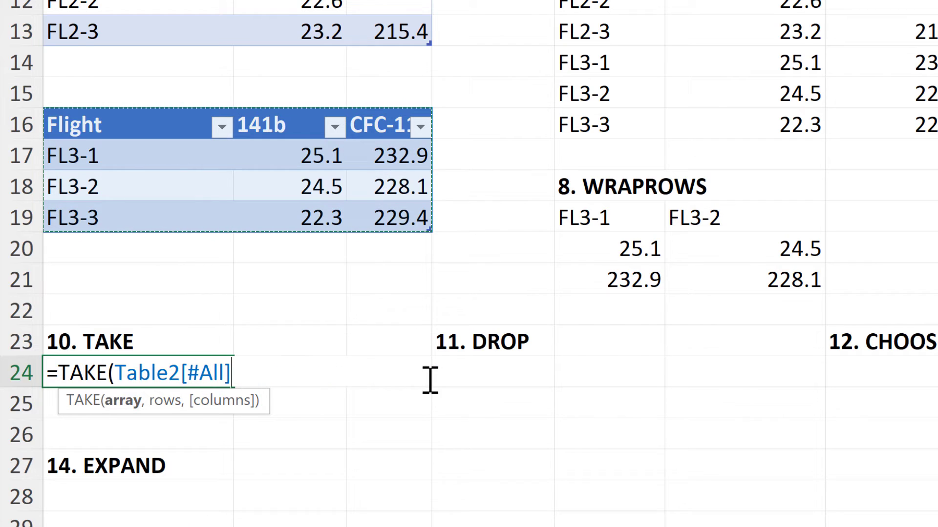
pyautogui.write(',1')
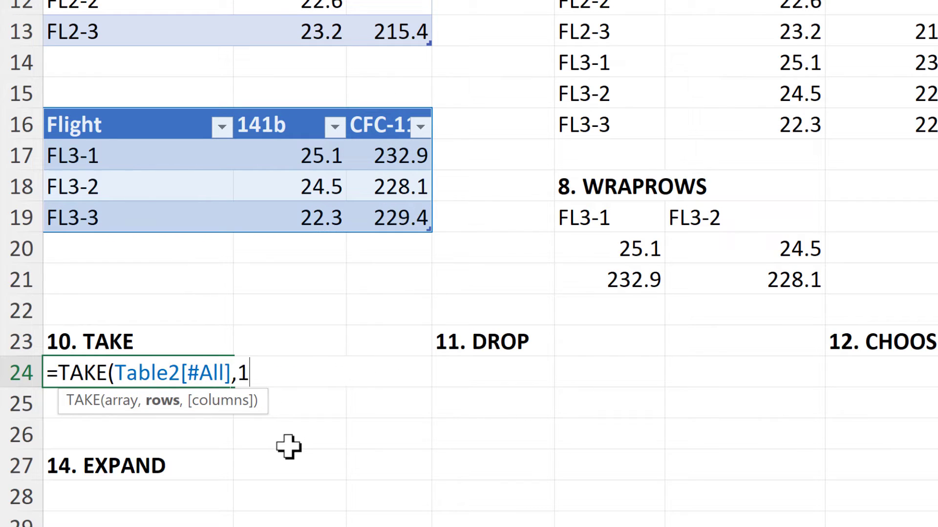
pyautogui.press('Return')
# Change the TAKE row count to 2 to return the first two rows.
pyautogui.click(162, 372)
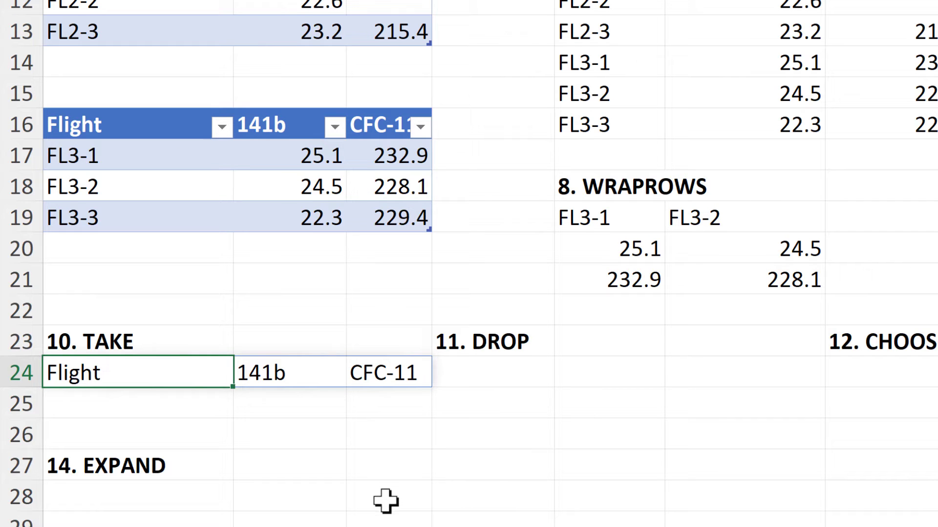
pyautogui.press('F2')
pyautogui.click(251, 372)
pyautogui.press('BackSpace')
pyautogui.write('2')
pyautogui.press('Return')
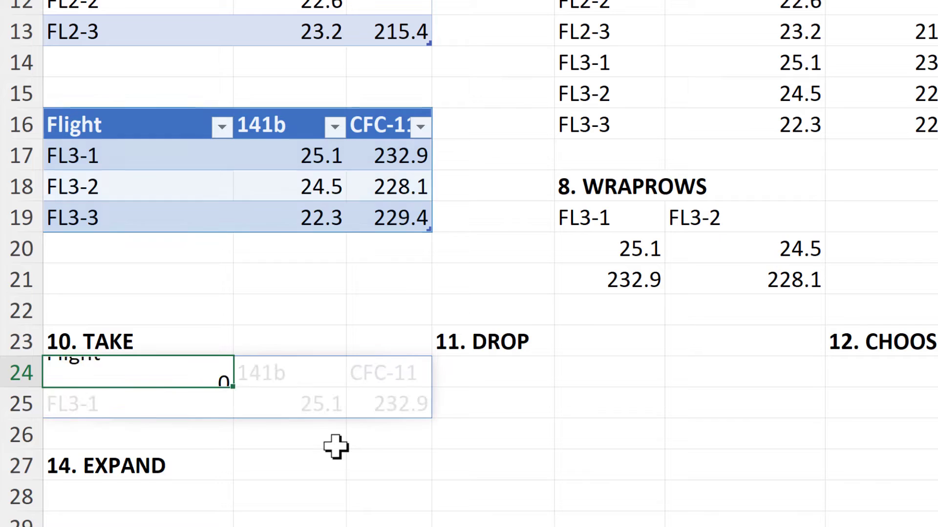
# Change the TAKE row count to -2 to return the last two rows.
pyautogui.click(194, 366)
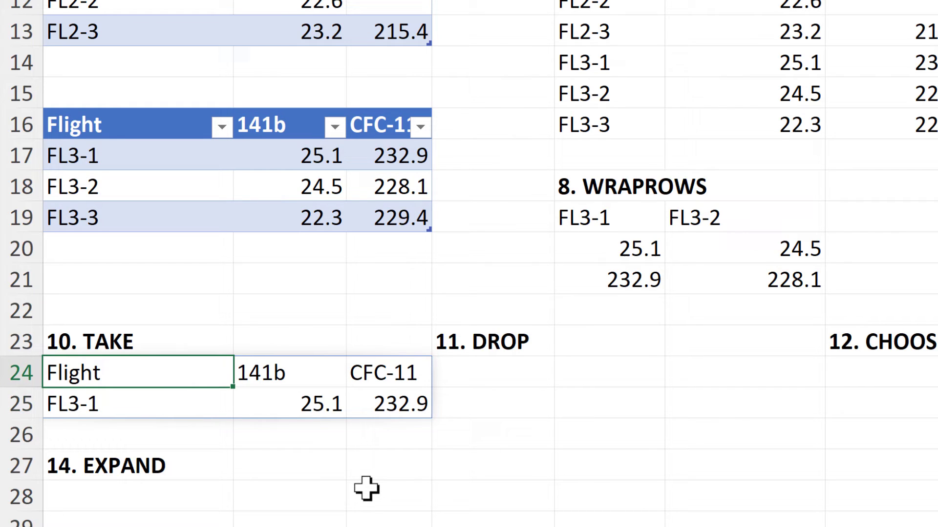
pyautogui.press('F2')
pyautogui.press('Left')
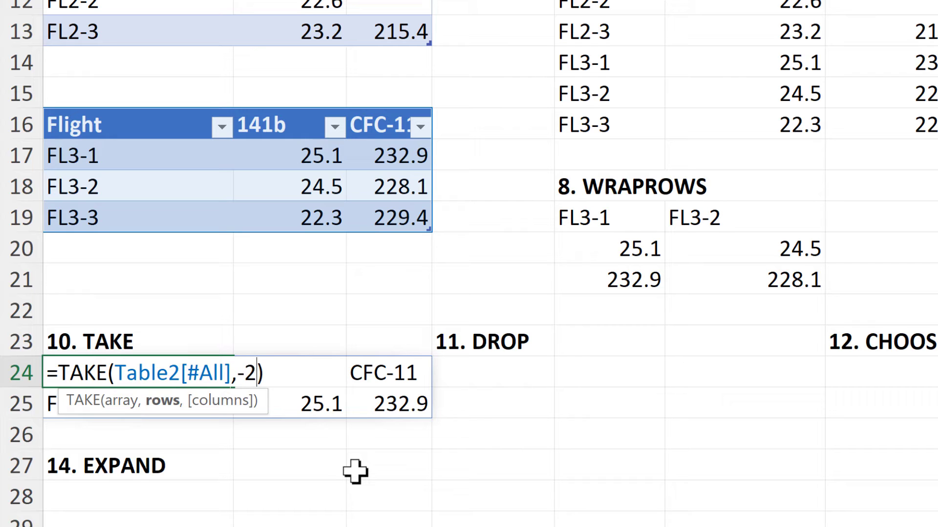
pyautogui.press('Return')
# Make it TAKE(Table2[#All],-2,2) for the first two columns, then mark the matching source rows.
pyautogui.click(203, 369)
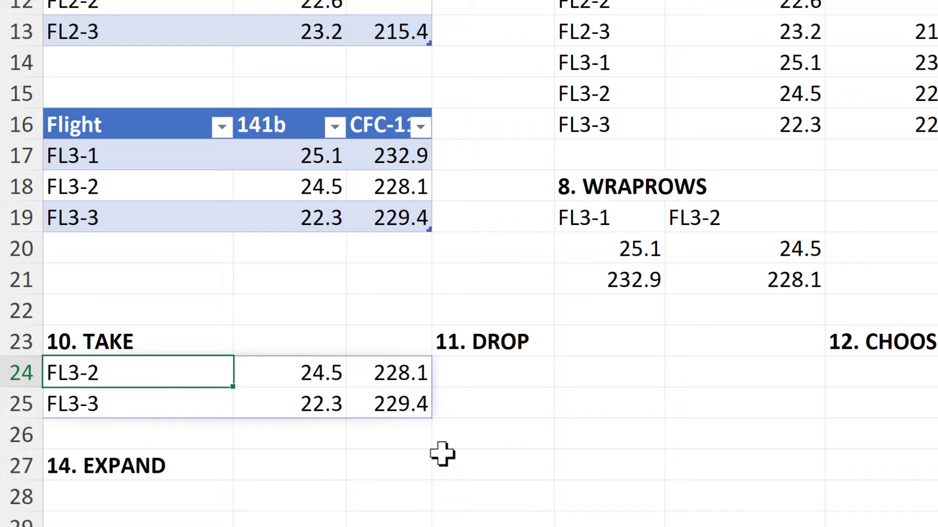
pyautogui.press('F2')
pyautogui.click(256, 373)
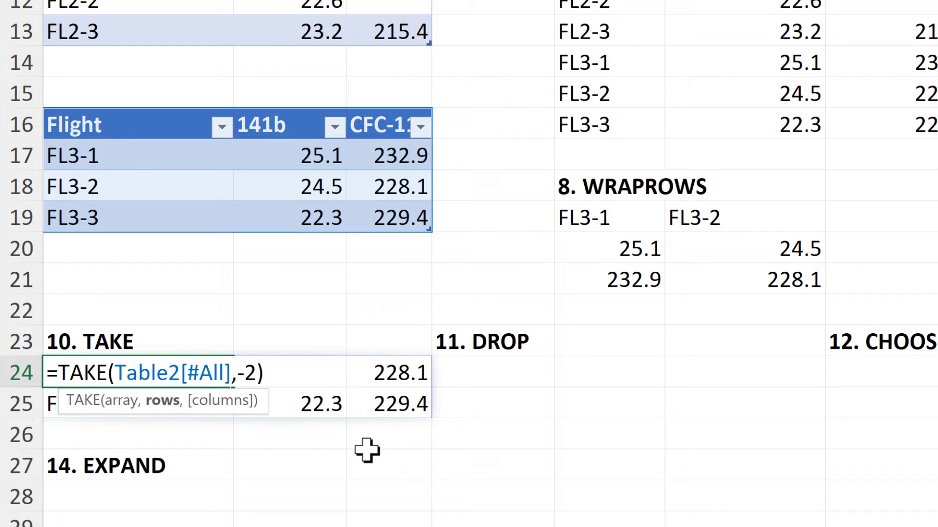
pyautogui.write(',')
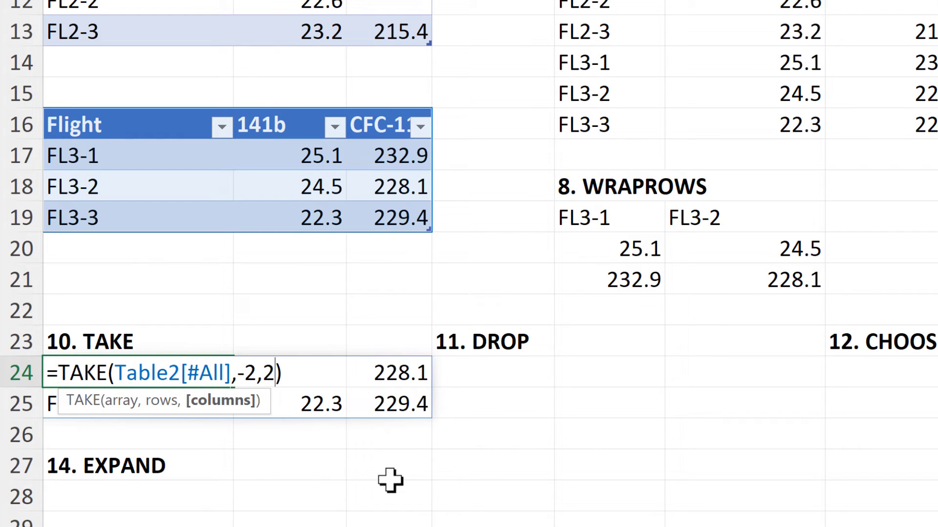
pyautogui.write('2')
pyautogui.press('Return')
pyautogui.click(205, 373)
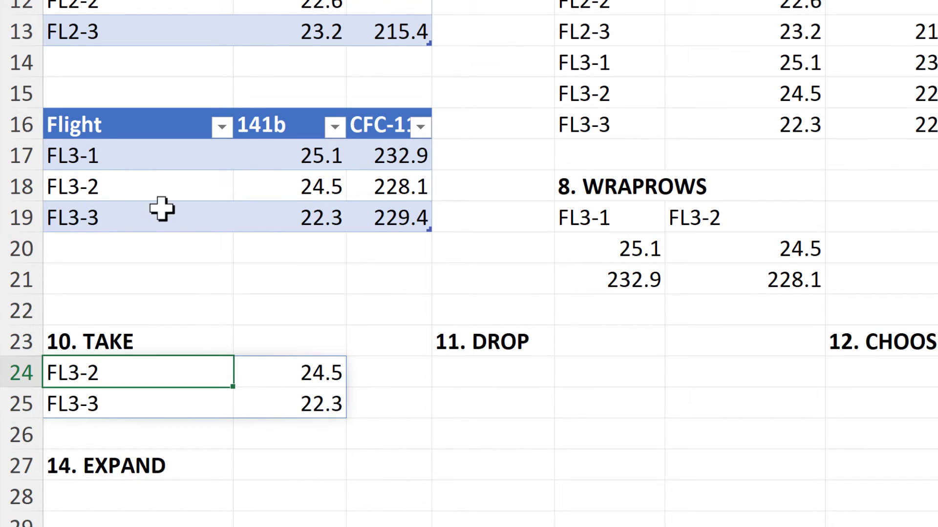
pyautogui.moveTo(153, 185); pyautogui.dragTo(274, 217)
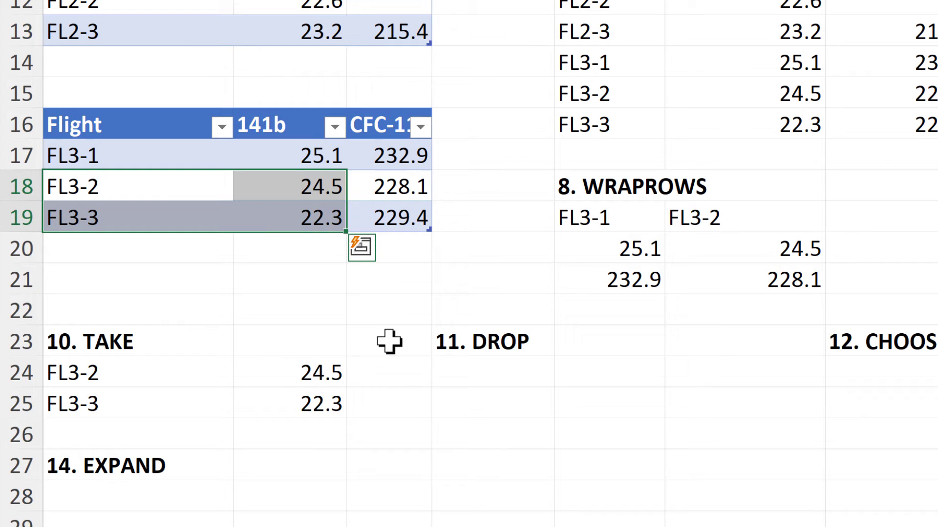
# Enter a DROP formula on the whole flight table, Table2[#All], in D24.
pyautogui.click(470, 377)
pyautogui.write('=dr')
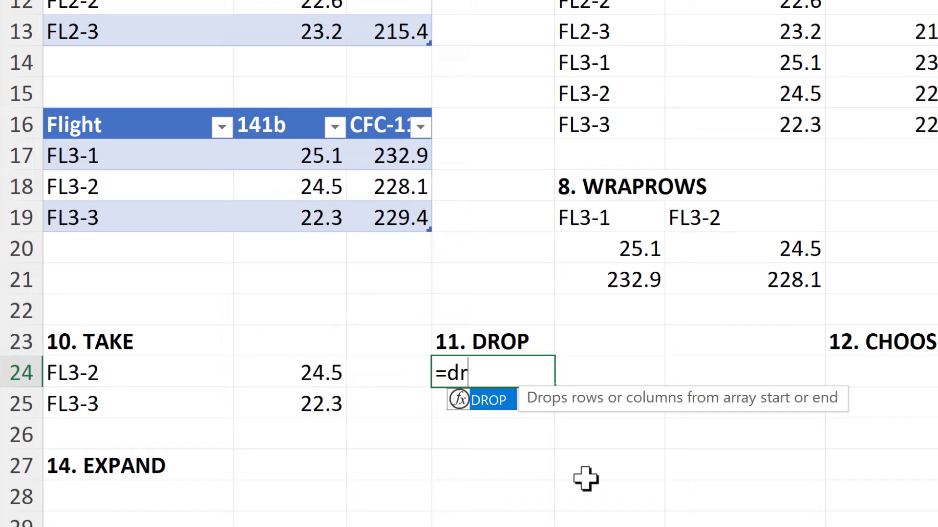
pyautogui.write('op')
pyautogui.press('Tab')
pyautogui.moveTo(133, 128); pyautogui.dragTo(421, 227)
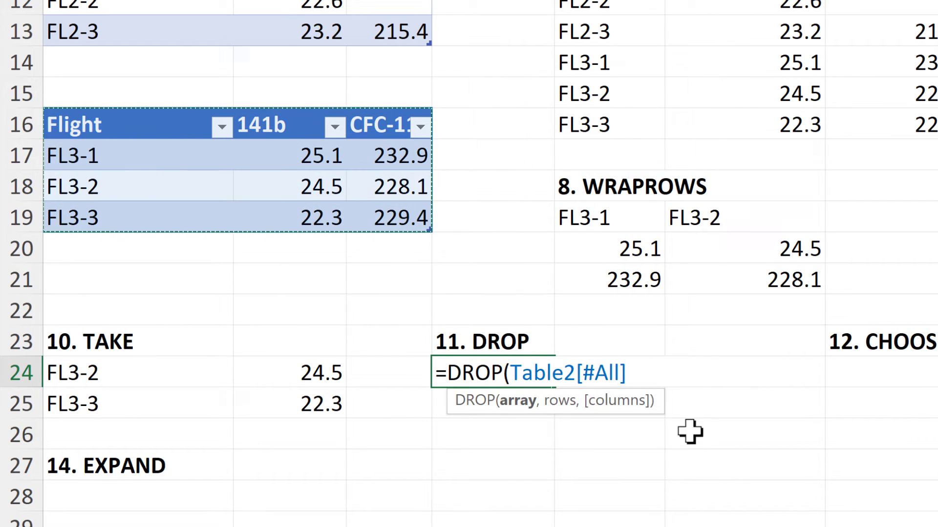
pyautogui.write(',1')
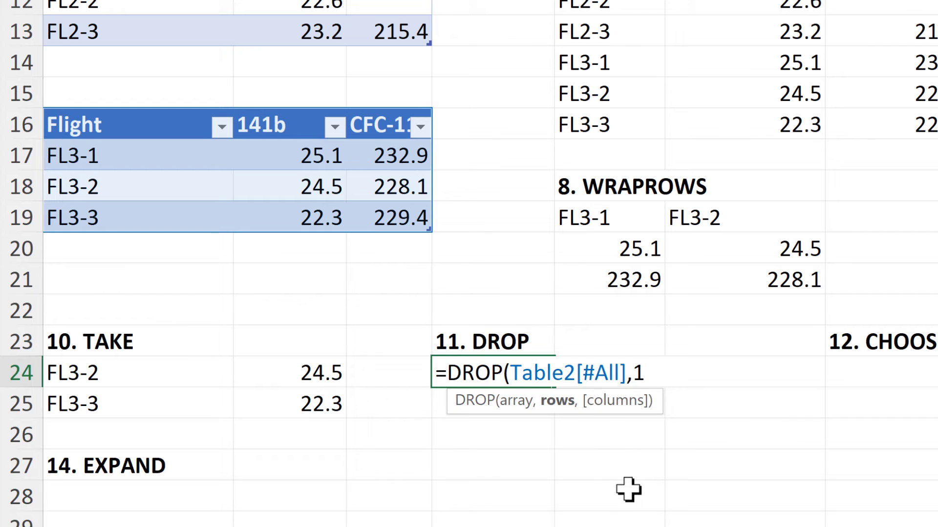
pyautogui.press('Return')
# Remove the rows argument of 1 from the DROP formula.
pyautogui.click(516, 374)
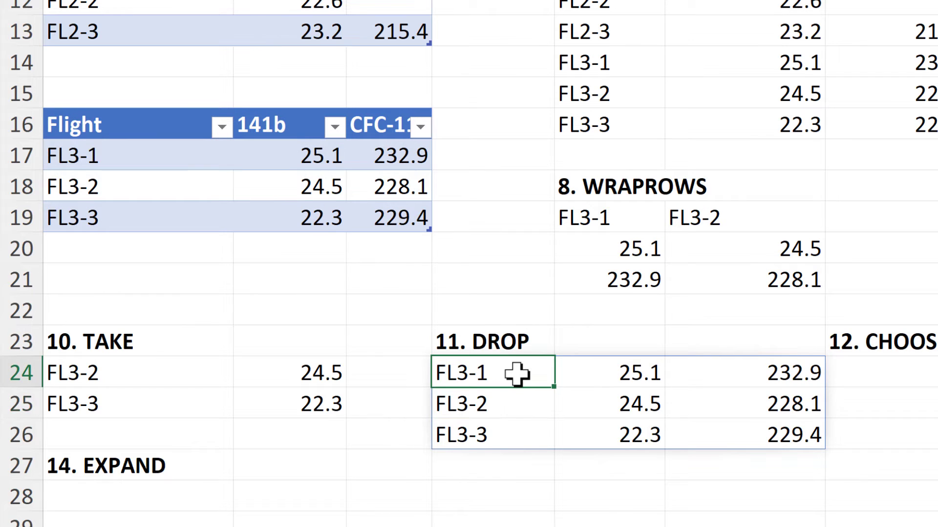
pyautogui.doubleClick(545, 385)
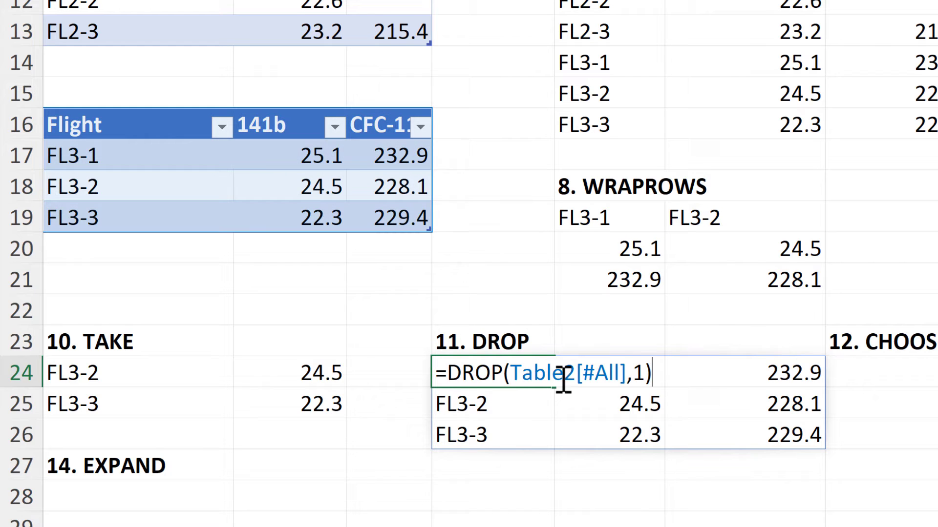
pyautogui.click(640, 371)
pyautogui.press('BackSpace')
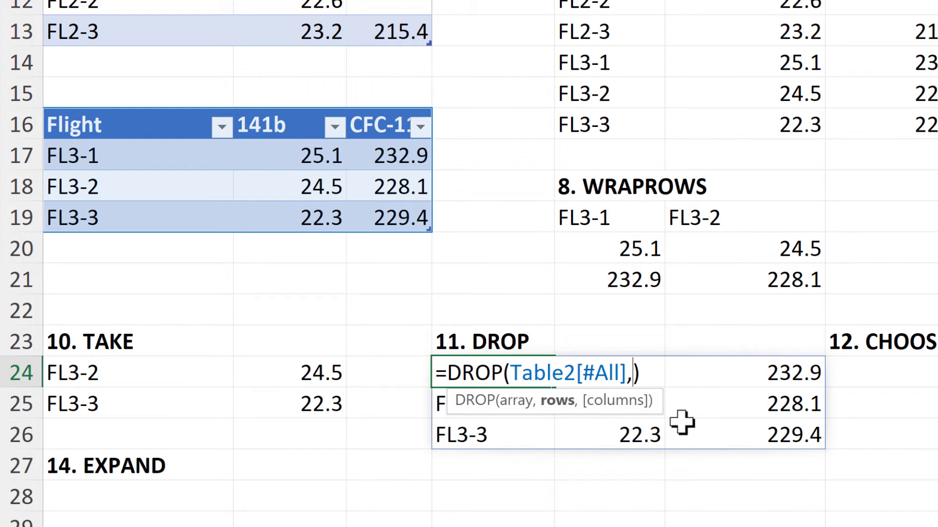
pyautogui.press('Return')
# Finish the formula as DROP(Table2[#All],2,-1) and mark the matching source rows.
pyautogui.click(498, 376)
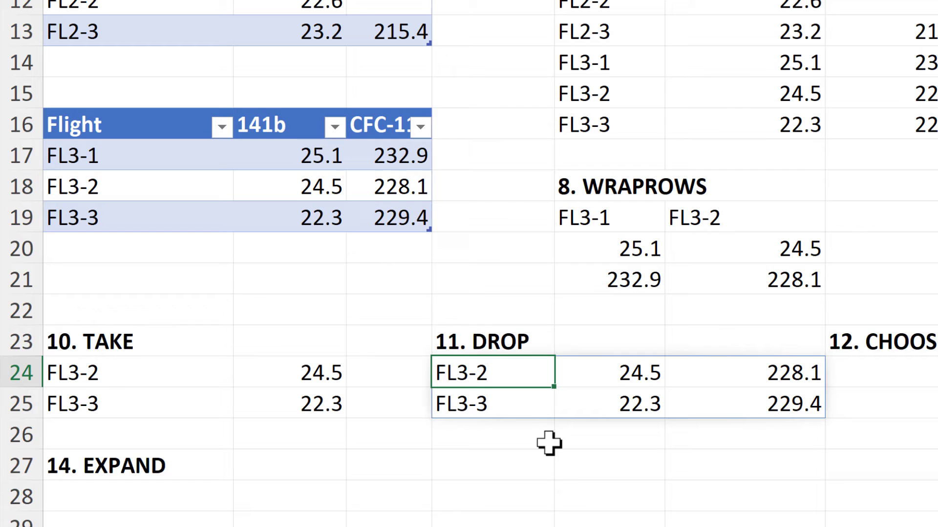
pyautogui.press('F2')
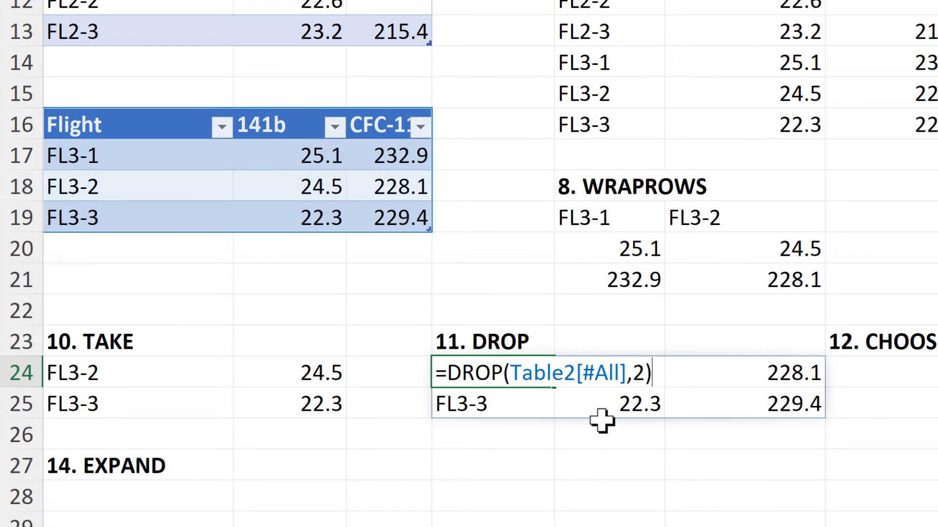
pyautogui.click(646, 372)
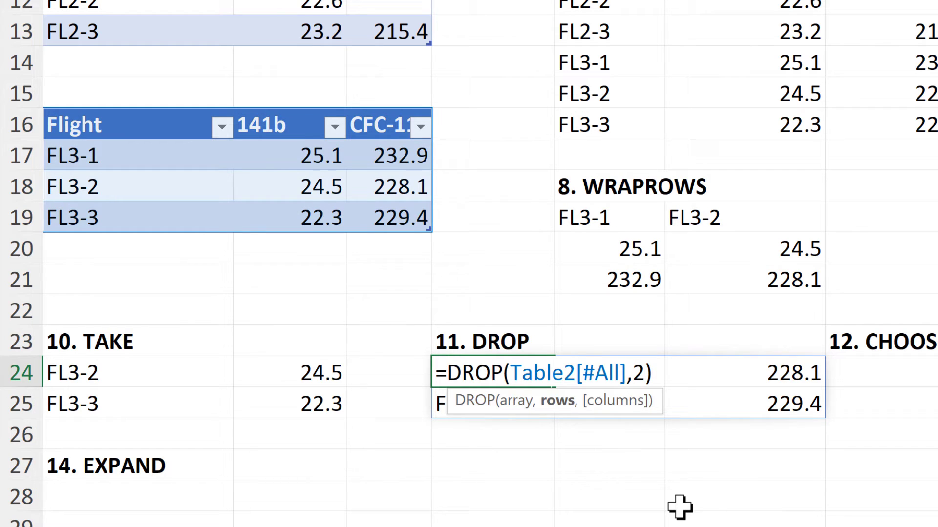
pyautogui.write(',')
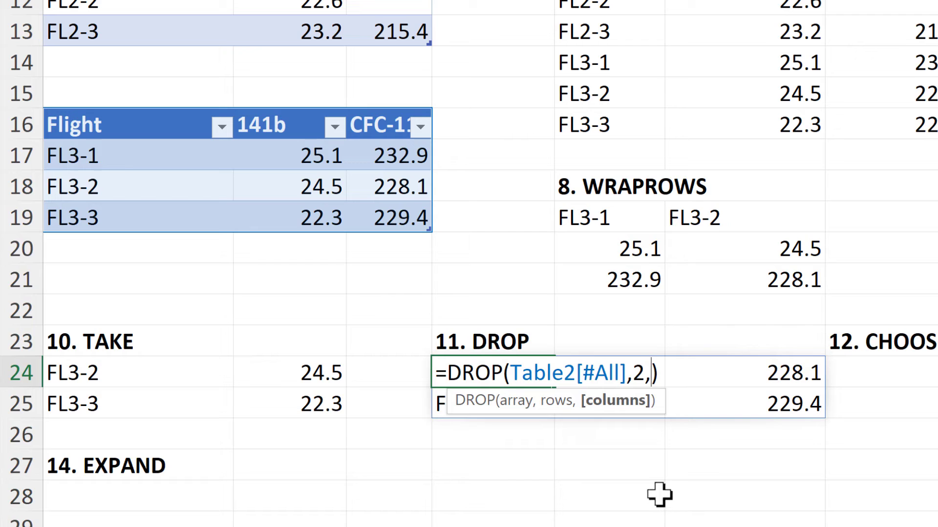
pyautogui.write('-')
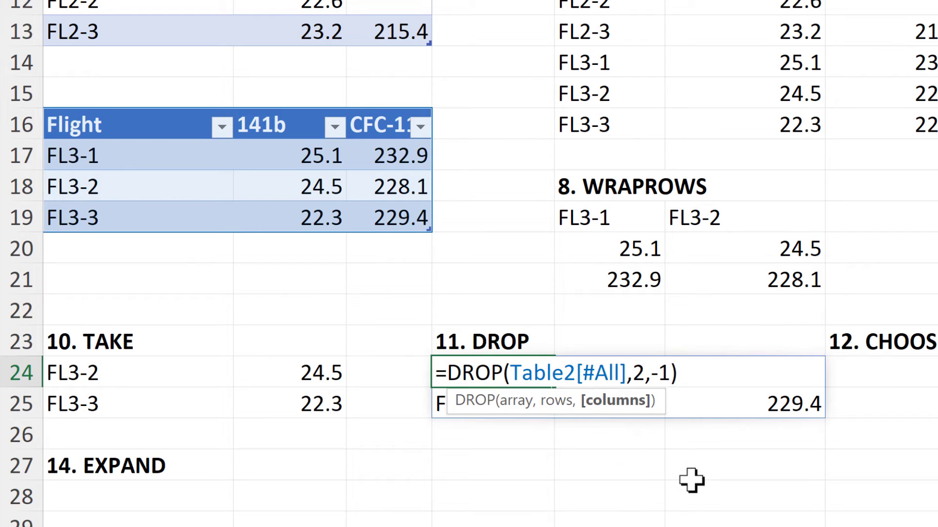
pyautogui.write('1')
pyautogui.press('Return')
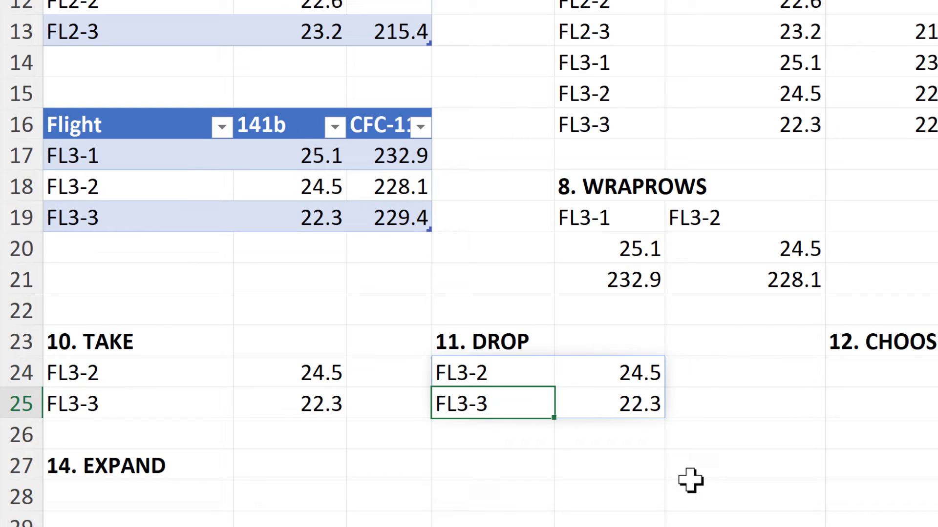
pyautogui.moveTo(109, 186); pyautogui.dragTo(259, 215)
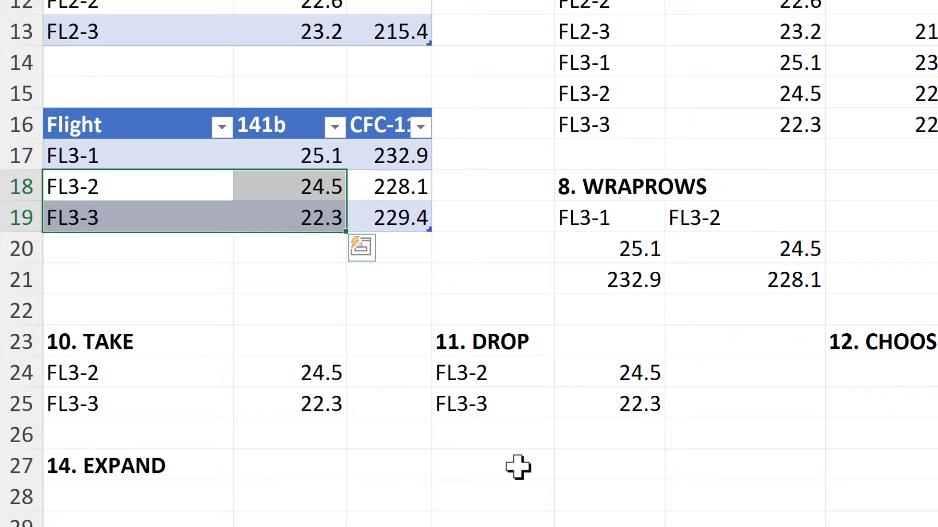
# Enter =CHOOSEROWS(E10#,1) under 12. CHOOSEROWS to return the VSTACK header row.
pyautogui.click(869, 376)
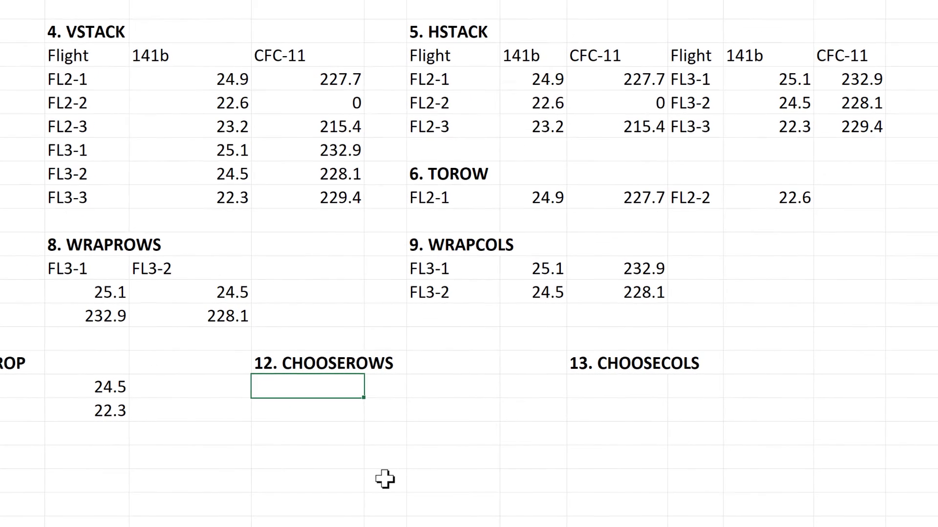
pyautogui.write('=choo')
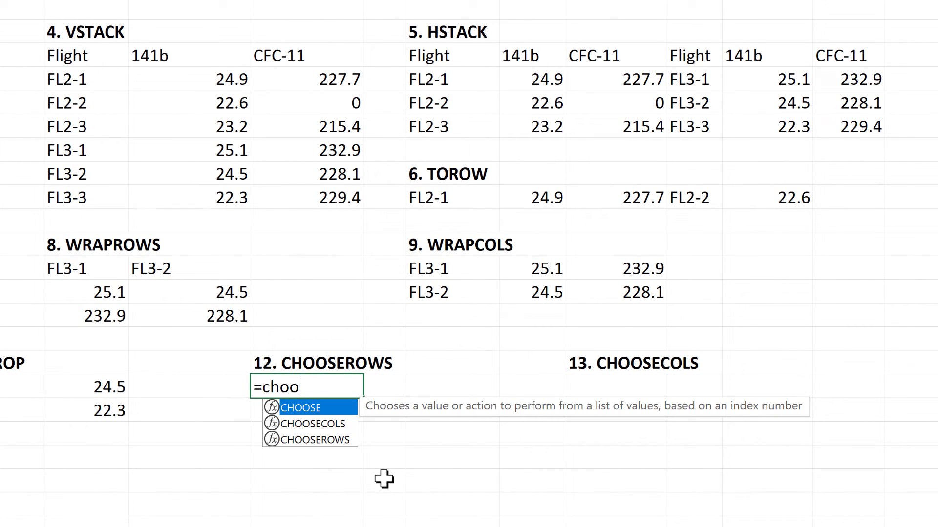
pyautogui.doubleClick(345, 439)
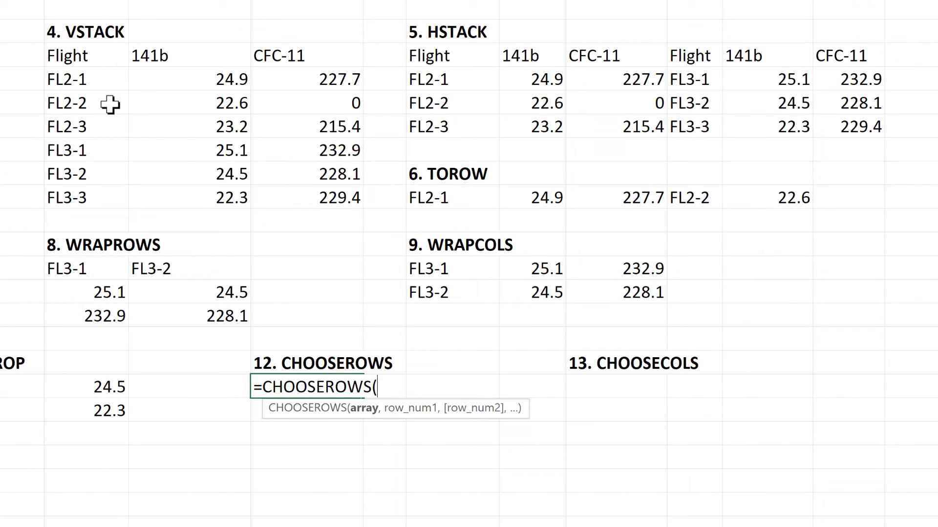
pyautogui.click(95, 55)
pyautogui.moveTo(277, 157); pyautogui.dragTo(366, 241)
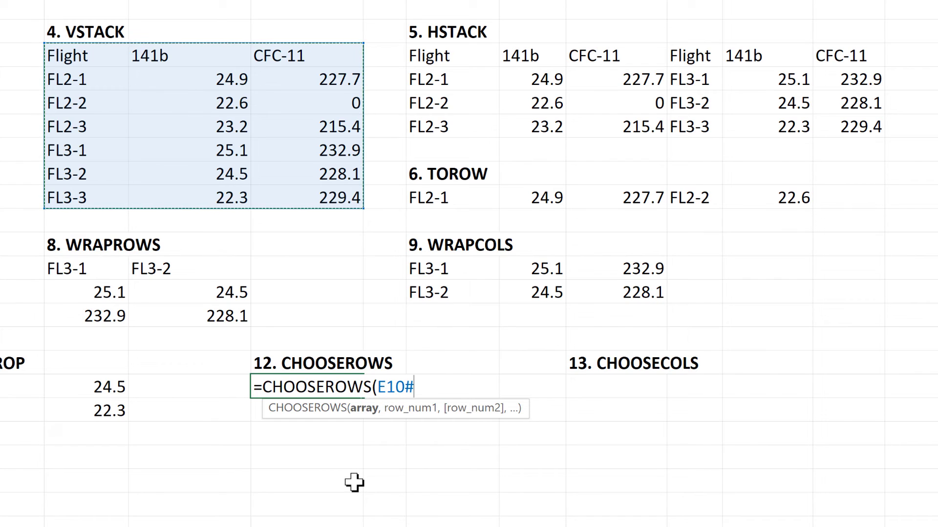
pyautogui.write(',')
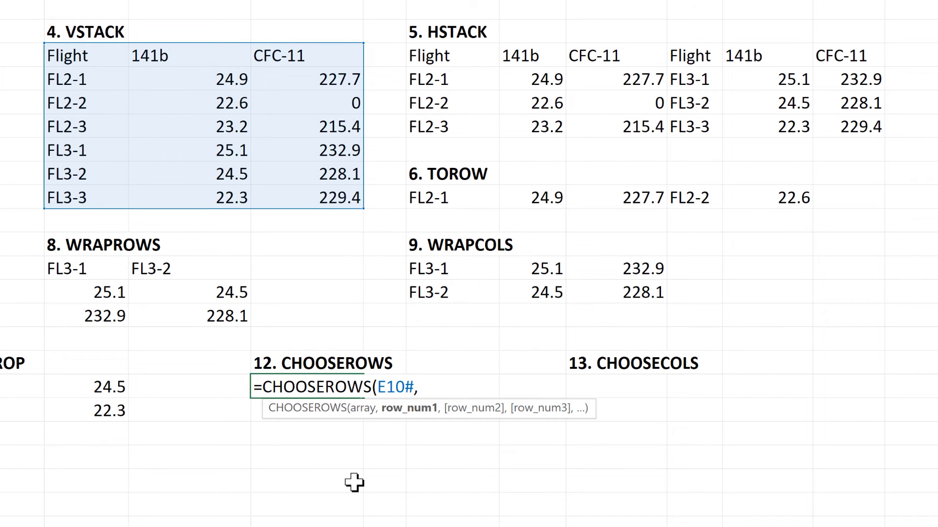
pyautogui.write('1')
pyautogui.press('Return')
# Add row 5 to the CHOOSEROWS formula, picking rows 1 and 5.
pyautogui.press('Up')
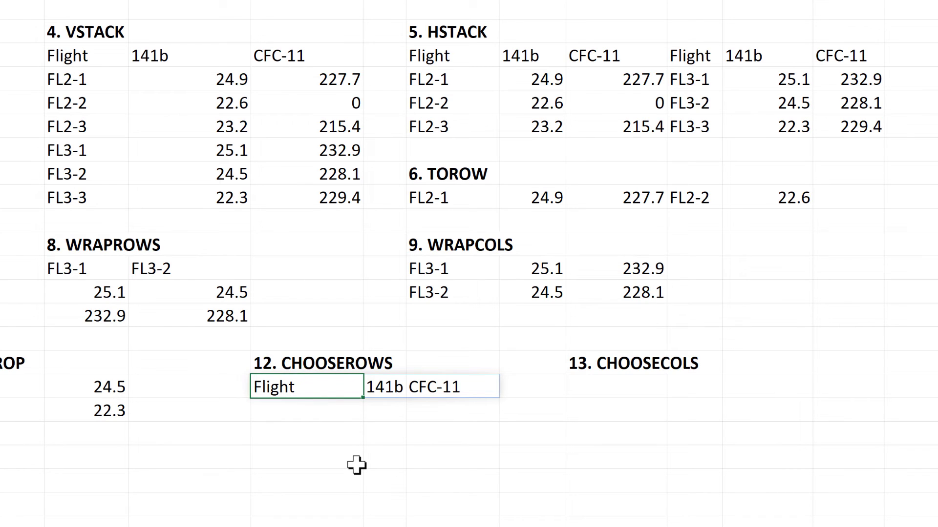
pyautogui.press('F2')
pyautogui.click(428, 394)
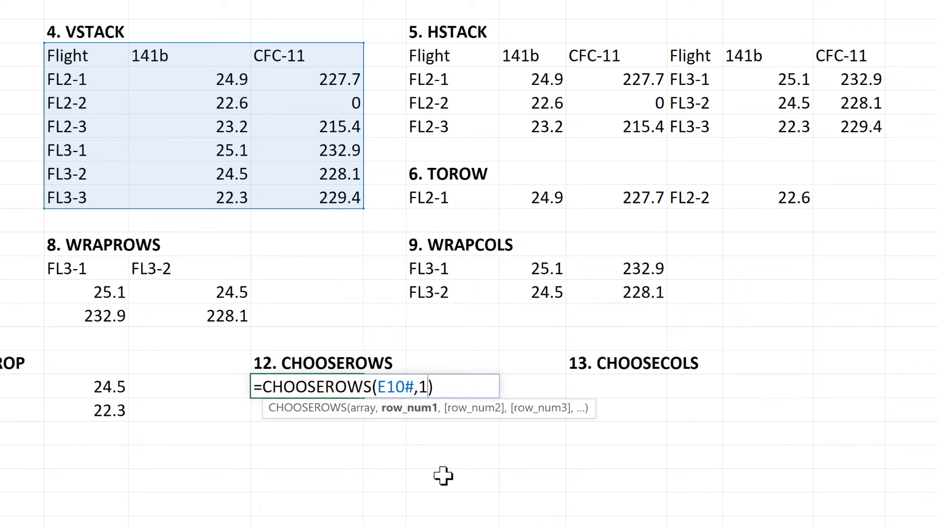
pyautogui.write(',5')
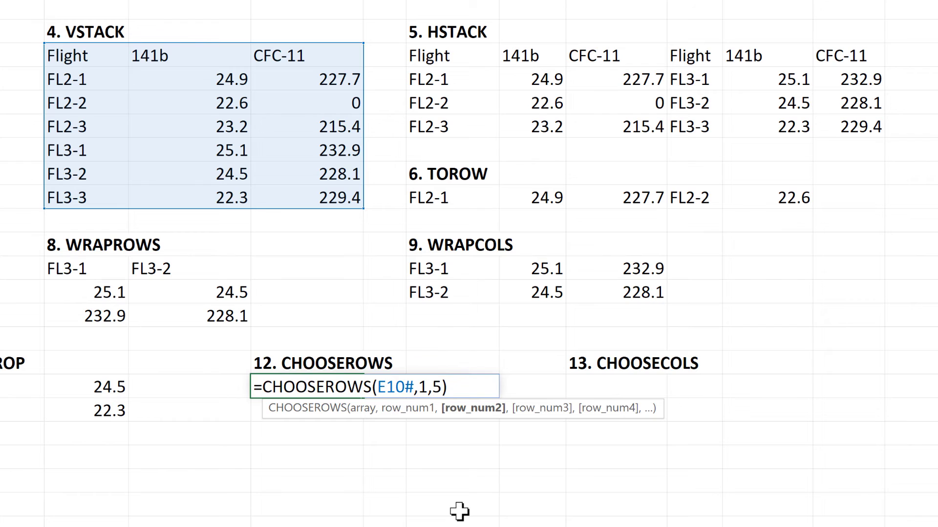
pyautogui.press('Return')
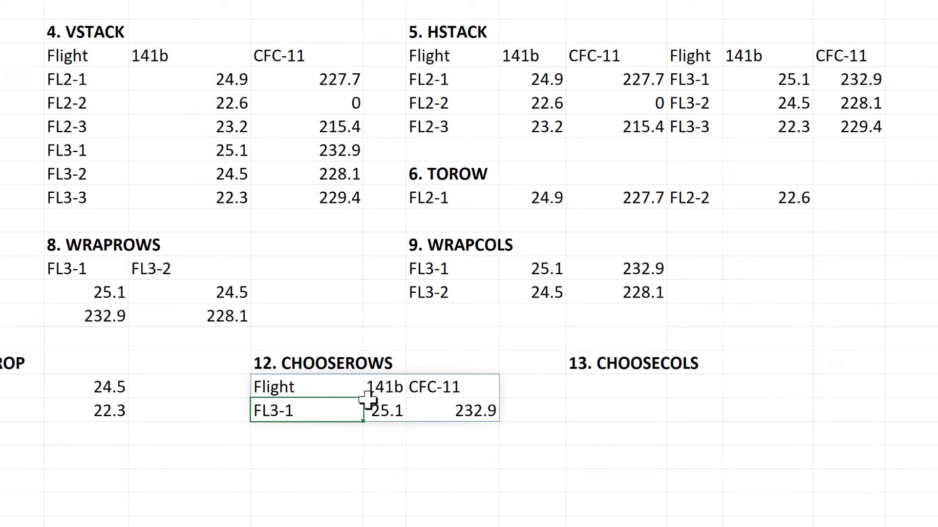
# Add row -2 to give CHOOSEROWS(E10#,1,5,-2), including the second-to-last row.
pyautogui.press('Up')
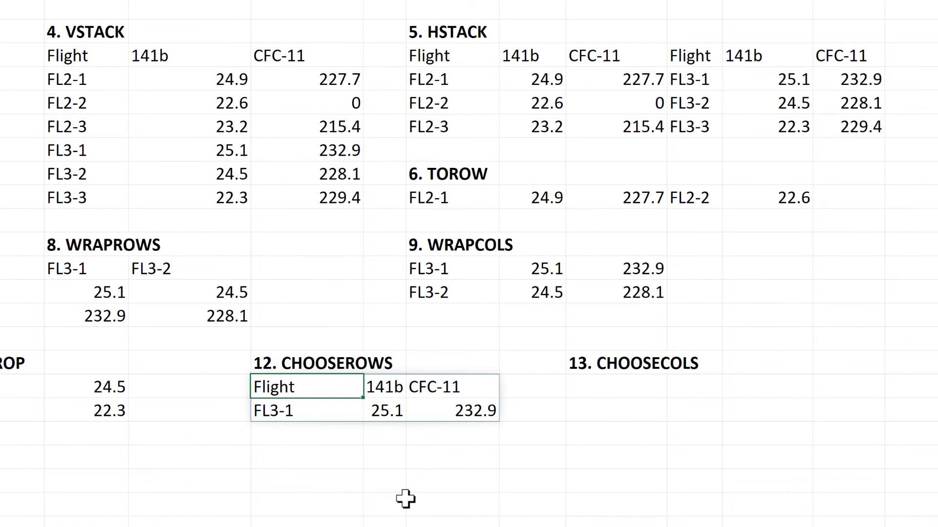
pyautogui.press('F2')
pyautogui.click(442, 388)
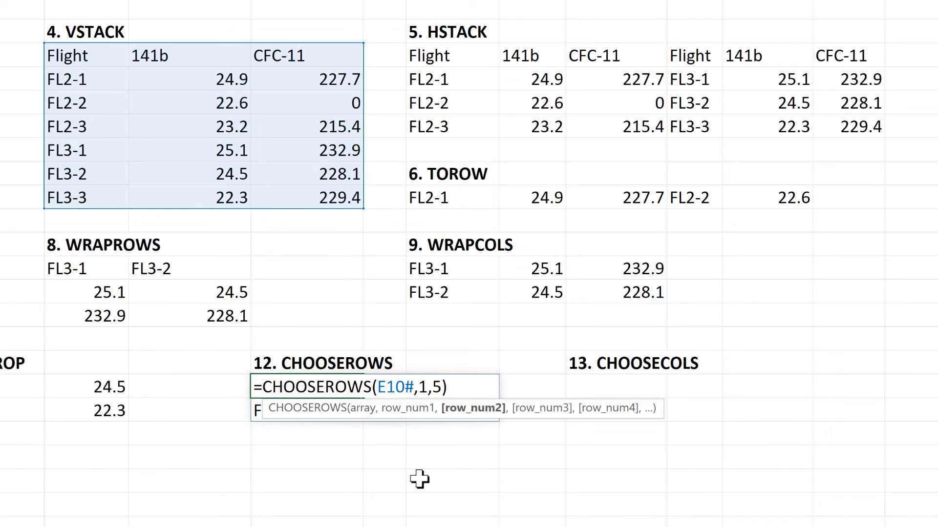
pyautogui.write(',')
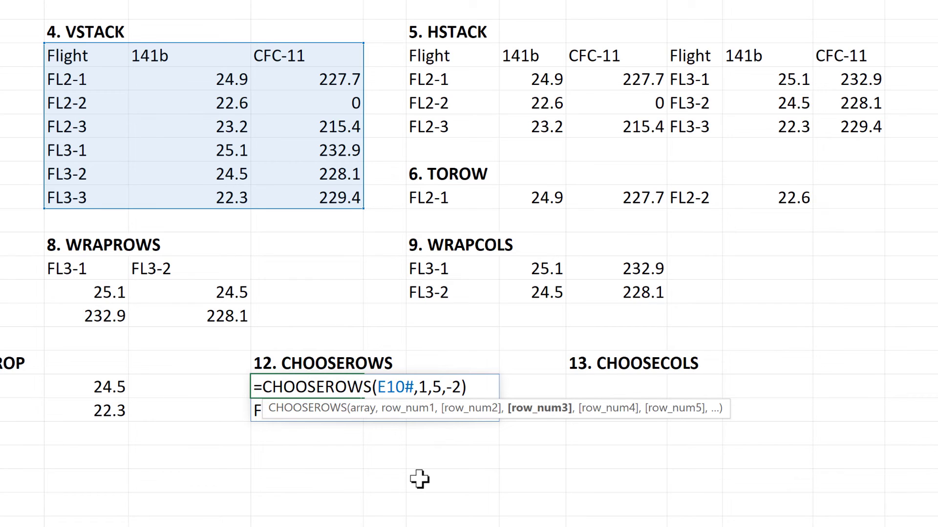
pyautogui.write('-2')
pyautogui.press('Return')
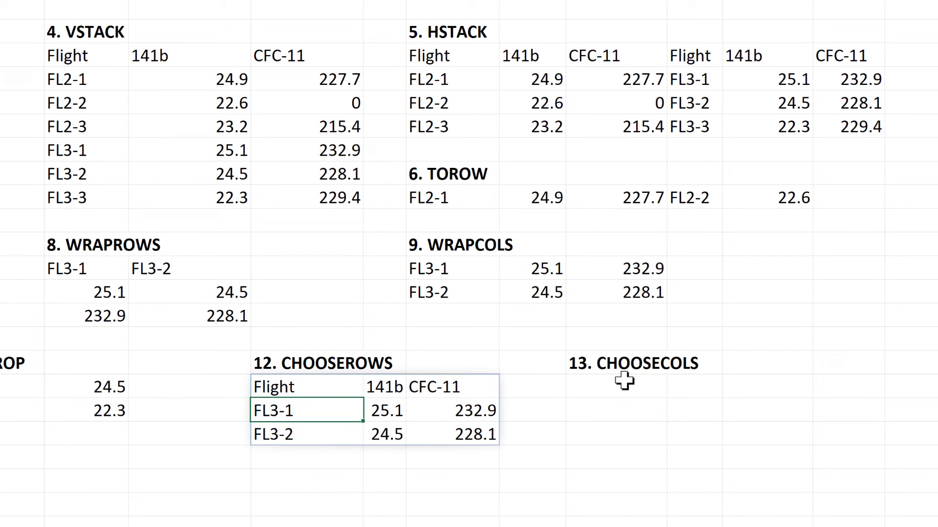
pyautogui.click(625, 388)
# Enter =CHOOSECOLS(I10#,1,3,-1) to return the Flight, CFC-11 and last CFC-11 columns.
pyautogui.write('=')
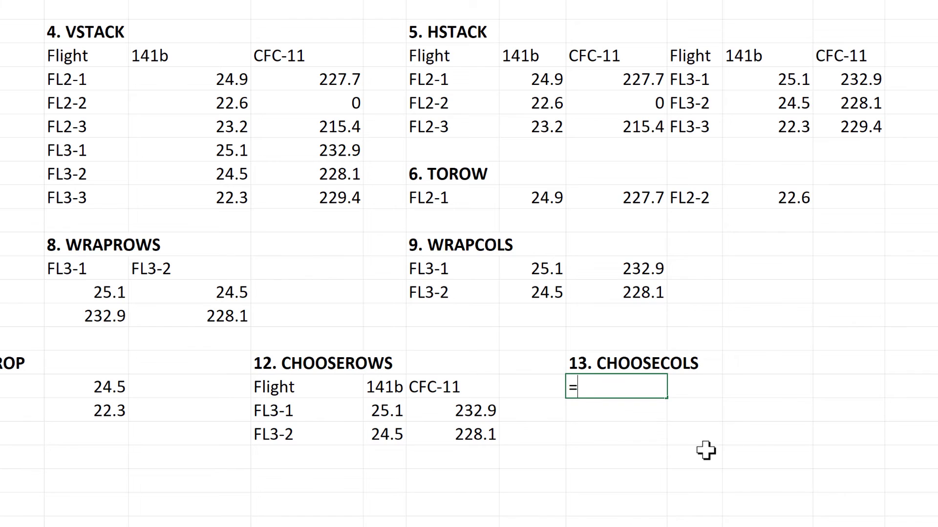
pyautogui.write('choo')
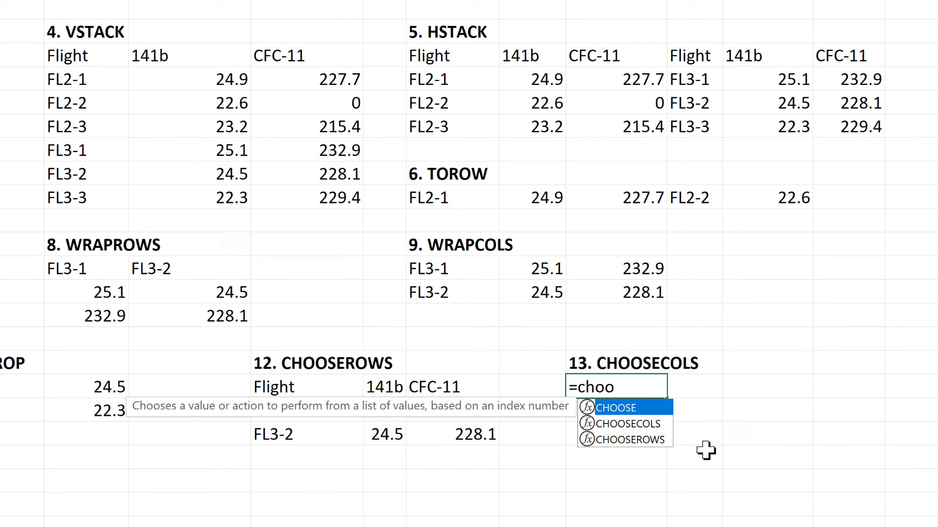
pyautogui.doubleClick(653, 425)
pyautogui.moveTo(457, 51); pyautogui.dragTo(864, 128)
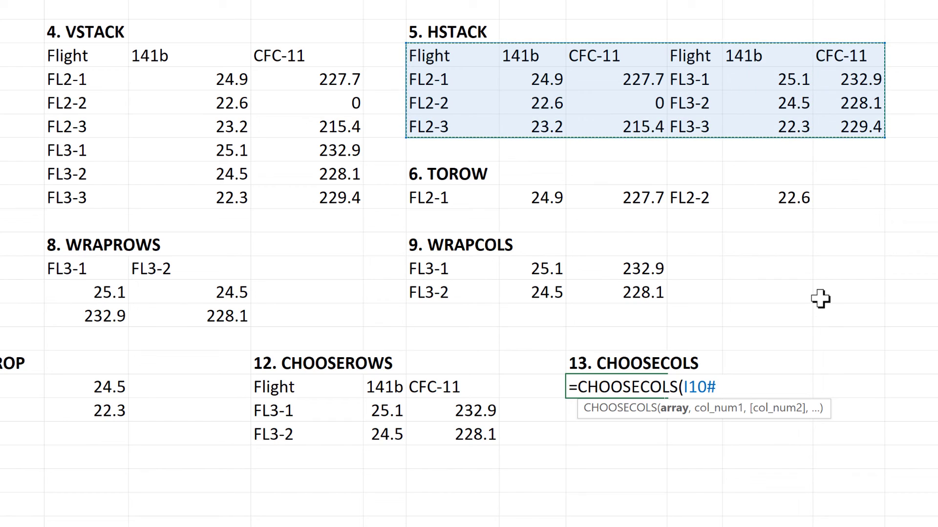
pyautogui.write(',')
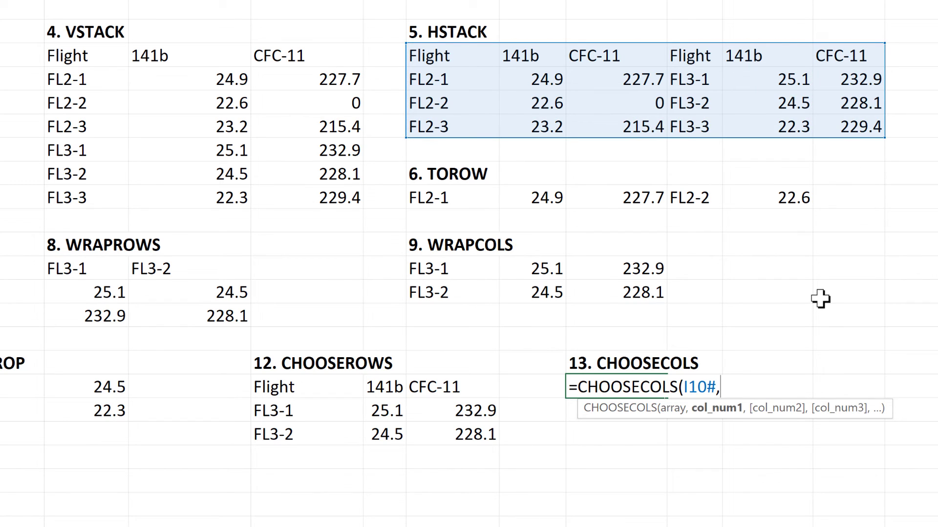
pyautogui.write('1,3,-1')
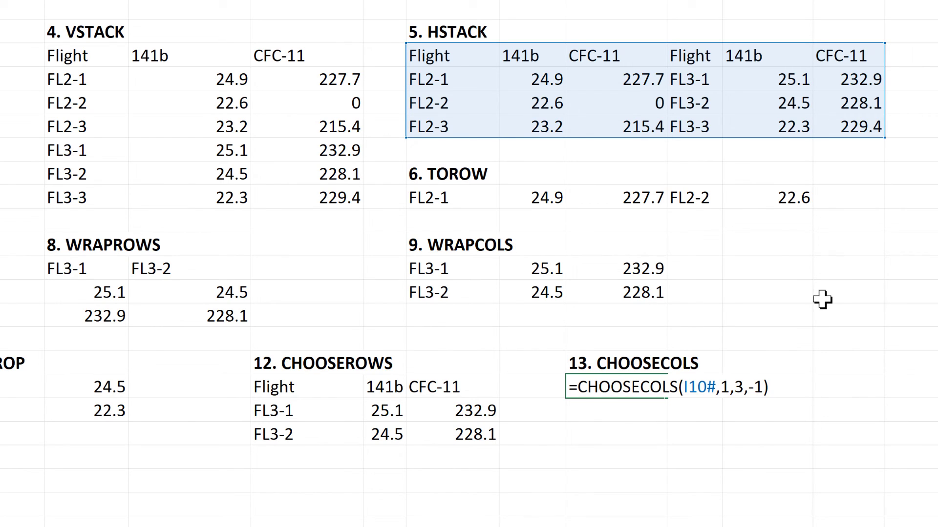
pyautogui.press('Return')
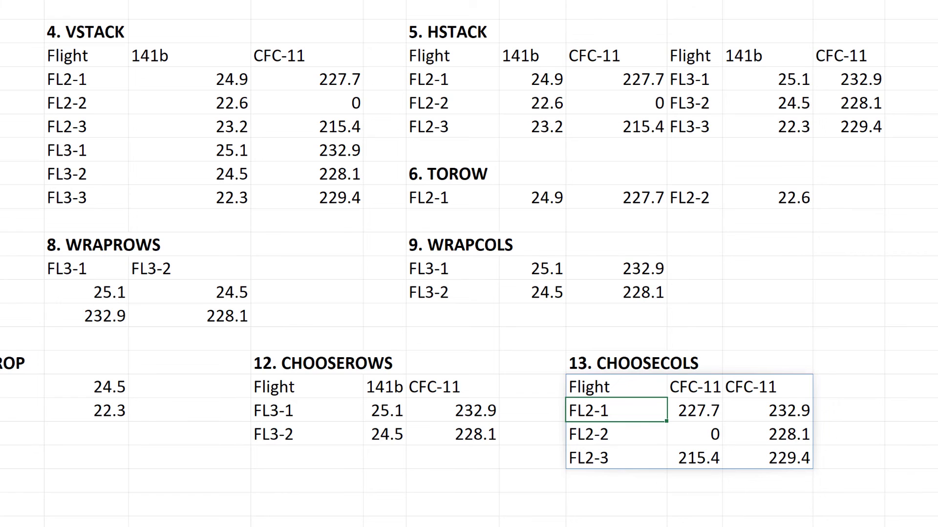
pyautogui.click(73, 262)
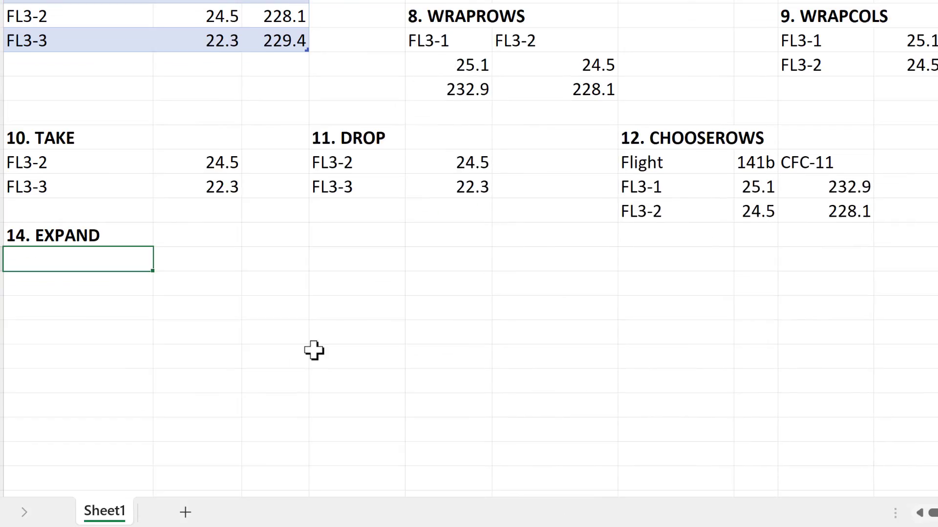
# Enter =EXPAND(G24:H26,4,3,"----") in A28 to pad the block to 4 by 3.
pyautogui.write('=expand')
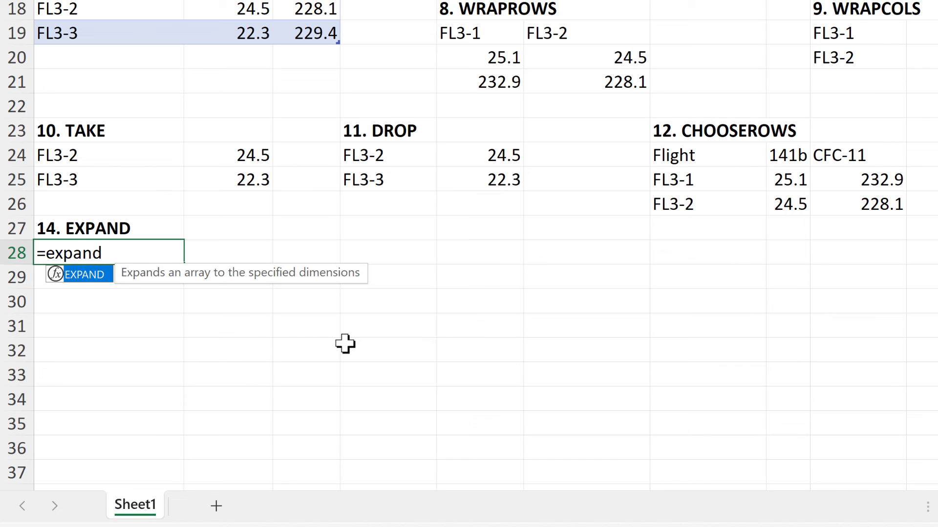
pyautogui.press('Tab')
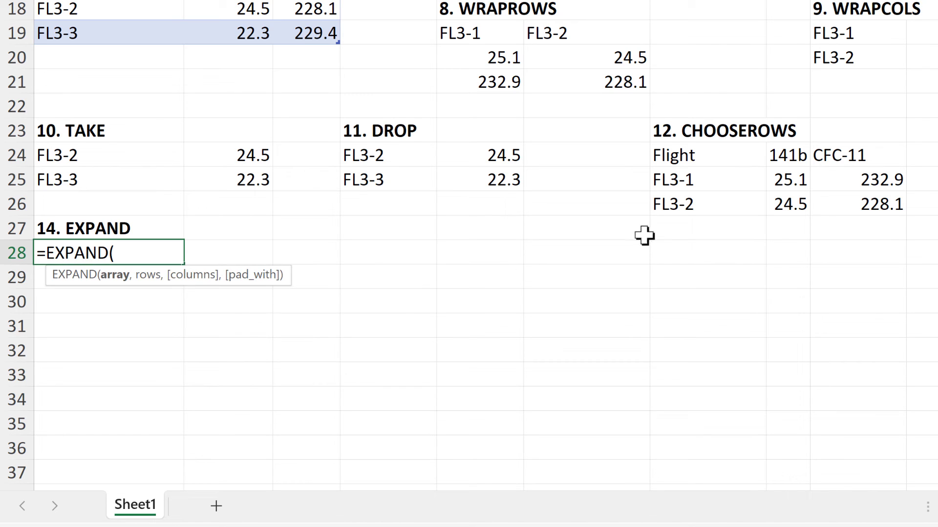
pyautogui.moveTo(711, 163); pyautogui.dragTo(787, 205)
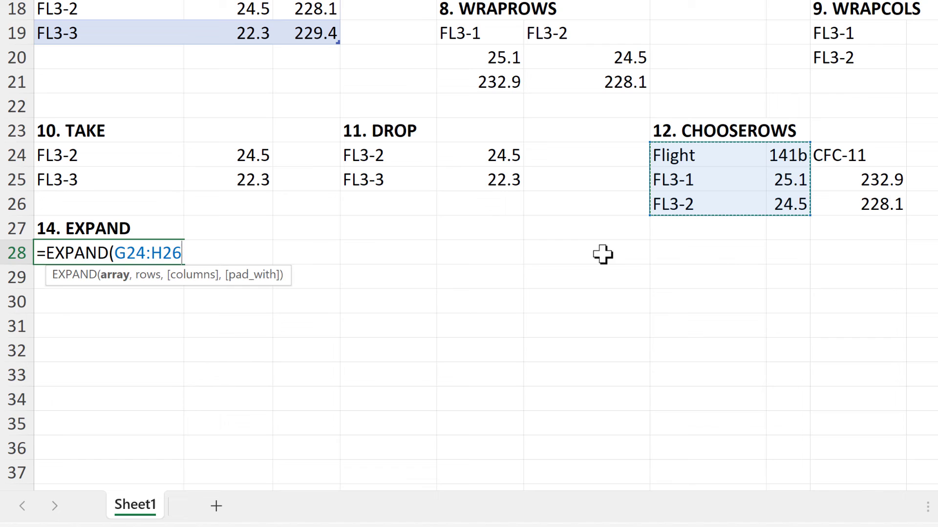
pyautogui.write(',')
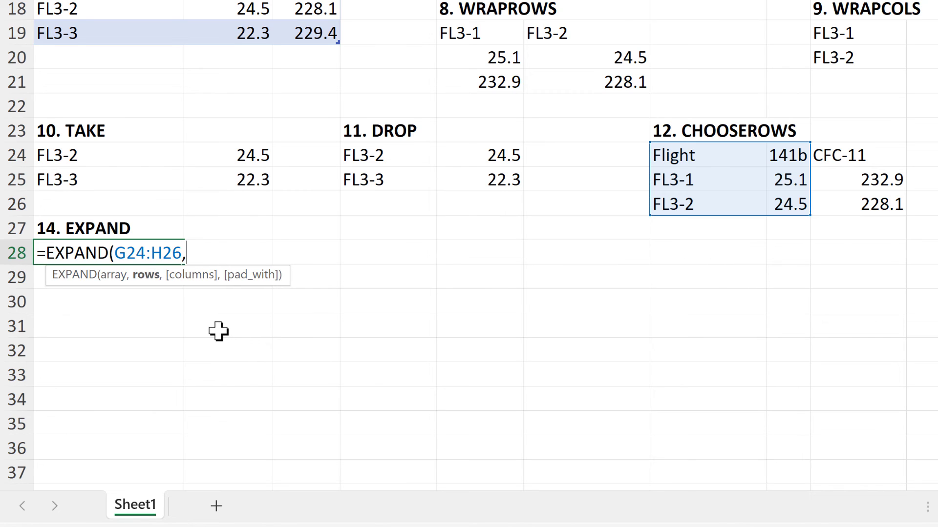
pyautogui.write('4,3')
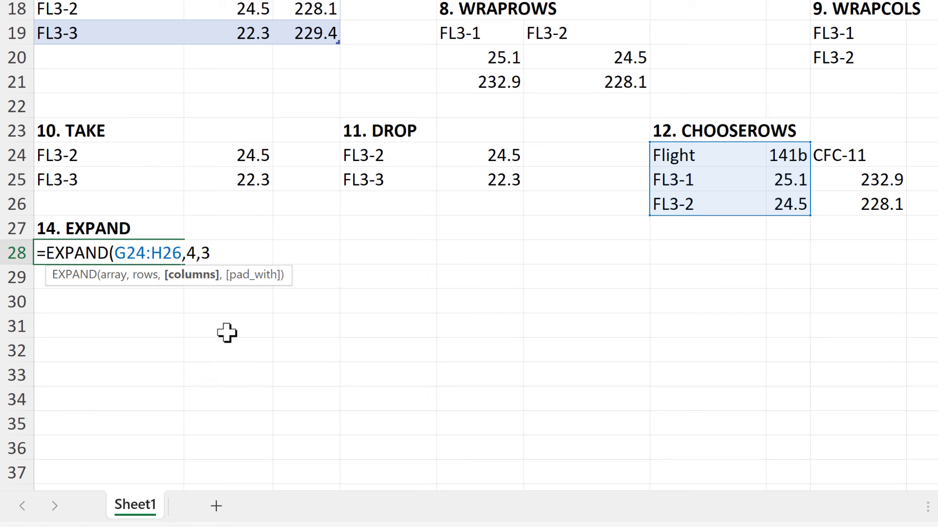
pyautogui.write(',"--')
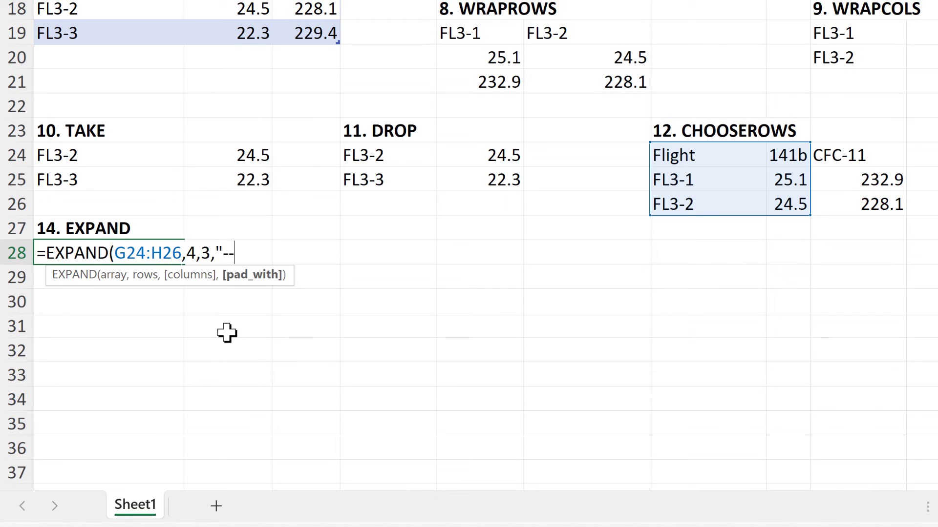
pyautogui.write('--")')
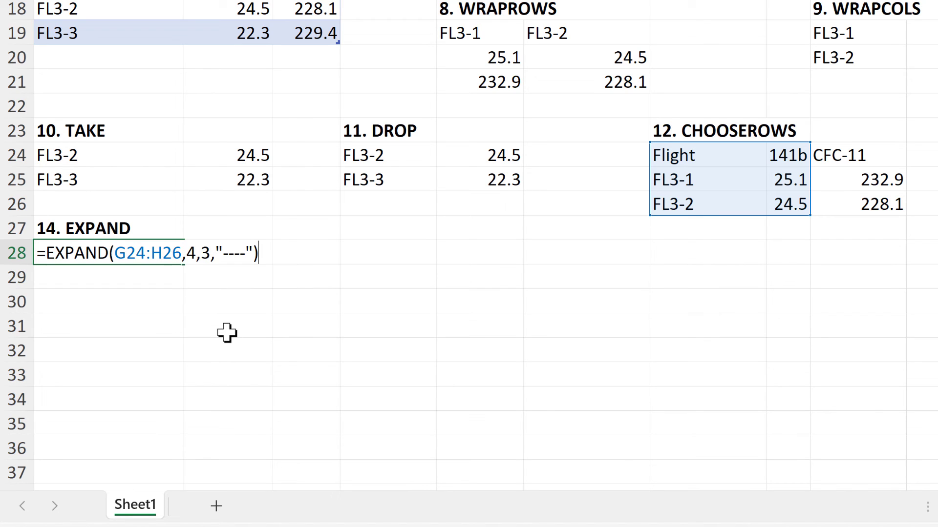
pyautogui.press('Return')
# Highlight the expanded block's first column, top row, and the padded bottom row and last column.
pyautogui.click(131, 252)
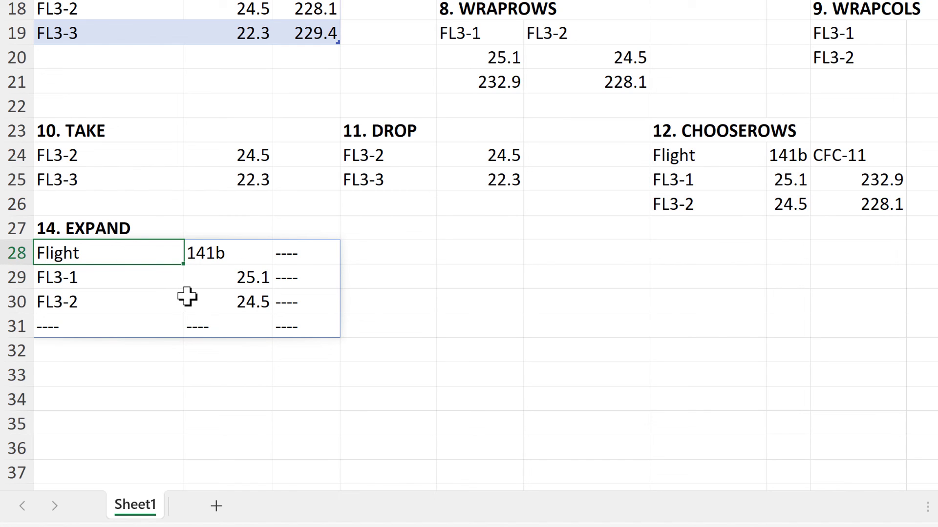
pyautogui.moveTo(130, 255); pyautogui.dragTo(113, 322)
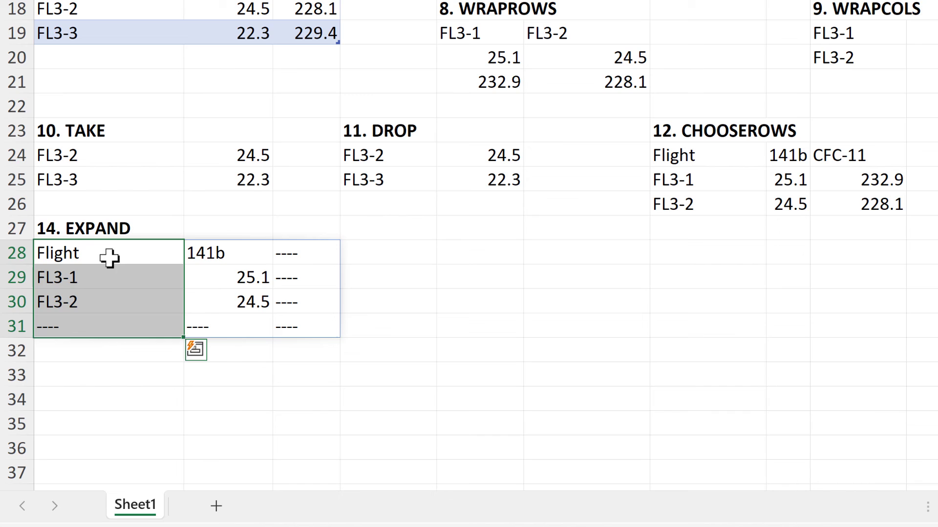
pyautogui.moveTo(104, 253); pyautogui.dragTo(318, 257)
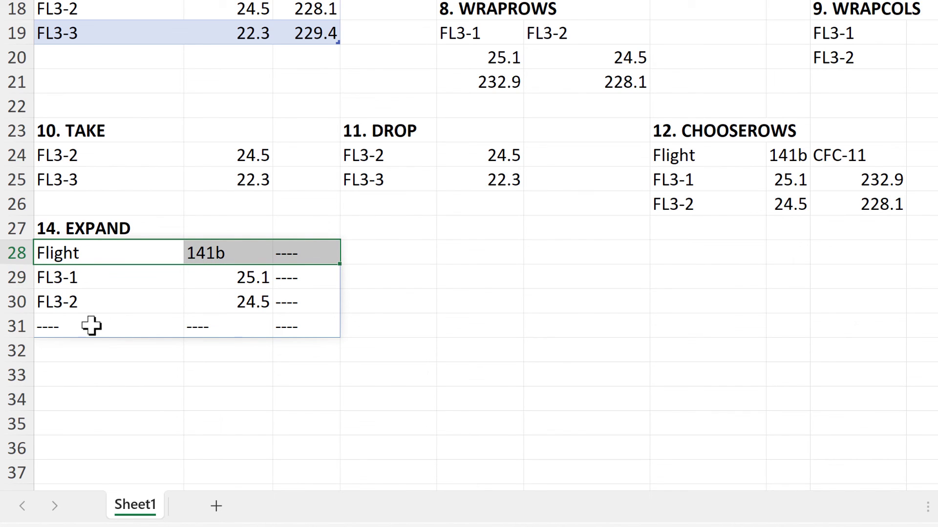
pyautogui.moveTo(73, 326); pyautogui.dragTo(285, 328)
pyautogui.moveTo(312, 254); pyautogui.dragTo(325, 335)
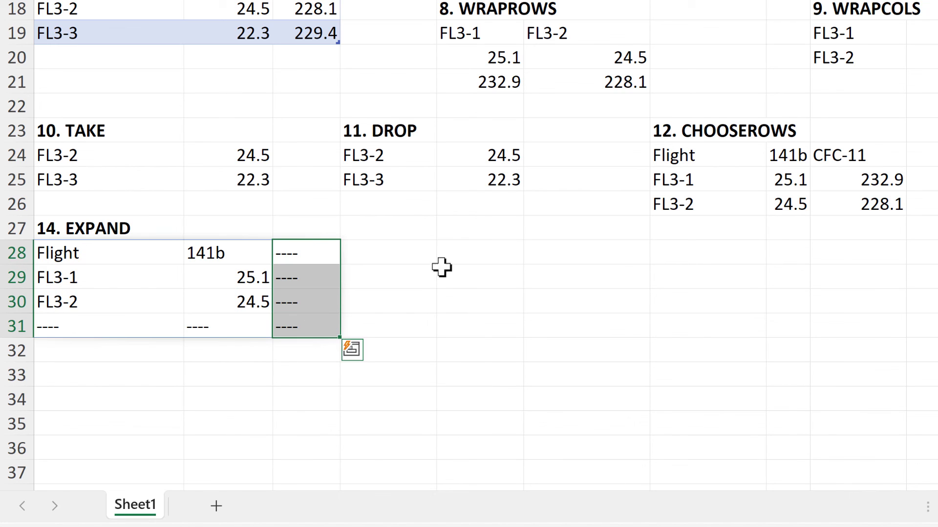
pyautogui.click(454, 250)
# Enter =EXPAND(D25,3,,D25) in E28 to spill FL3-3 three times down the column.
pyautogui.write('=')
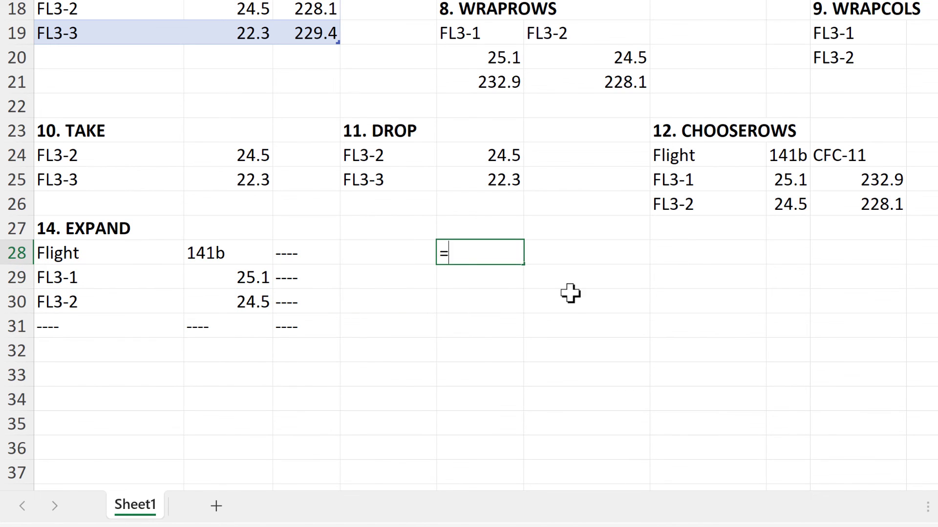
pyautogui.write('expa')
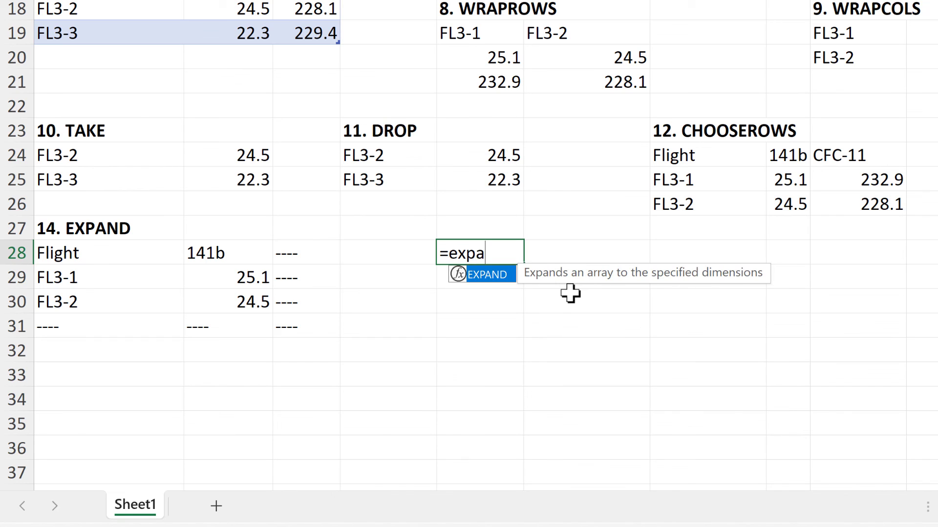
pyautogui.press('Tab')
pyautogui.click(394, 181)
pyautogui.write(',3,,')
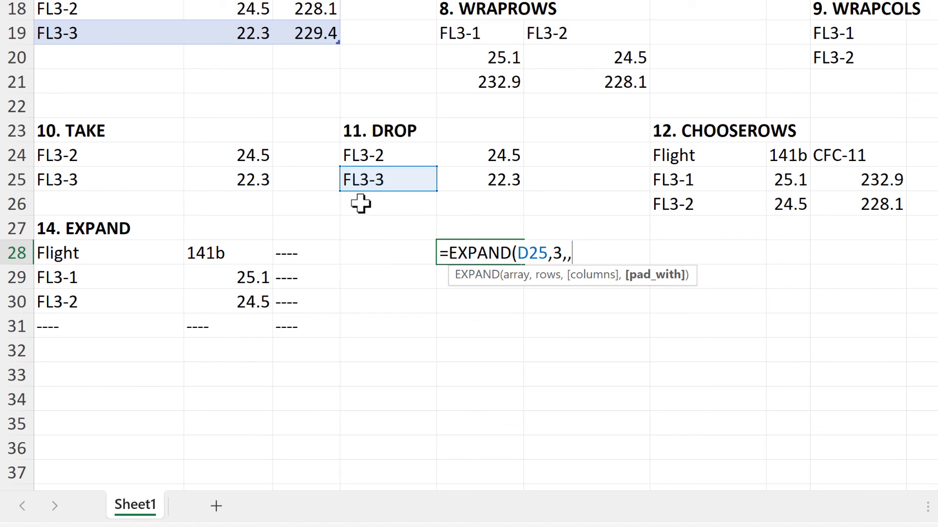
pyautogui.click(377, 179)
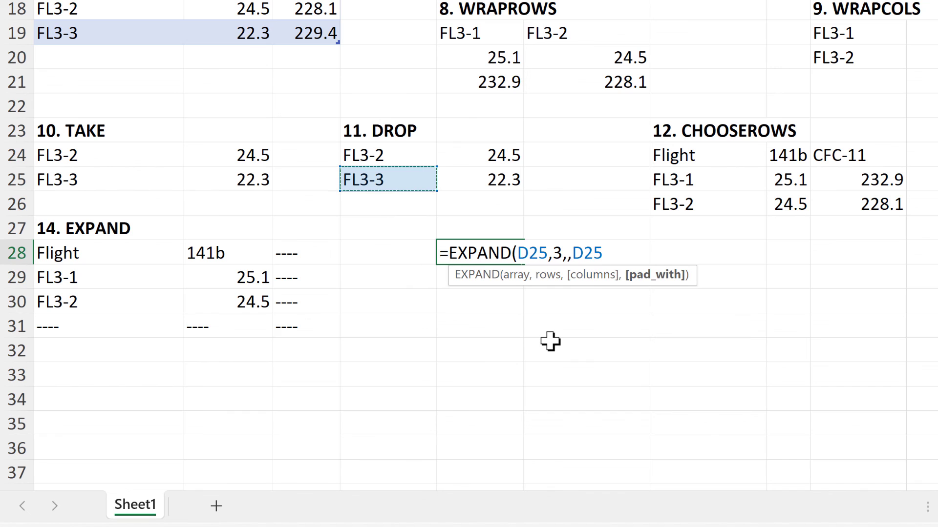
pyautogui.press('Return')
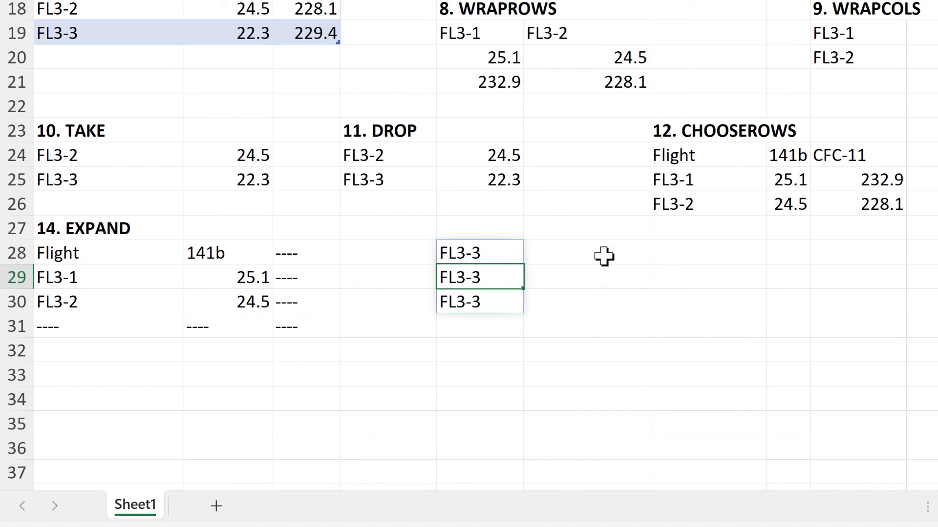
# Zoom the sheet out to view all 14 function examples.
pyautogui.click(627, 252)
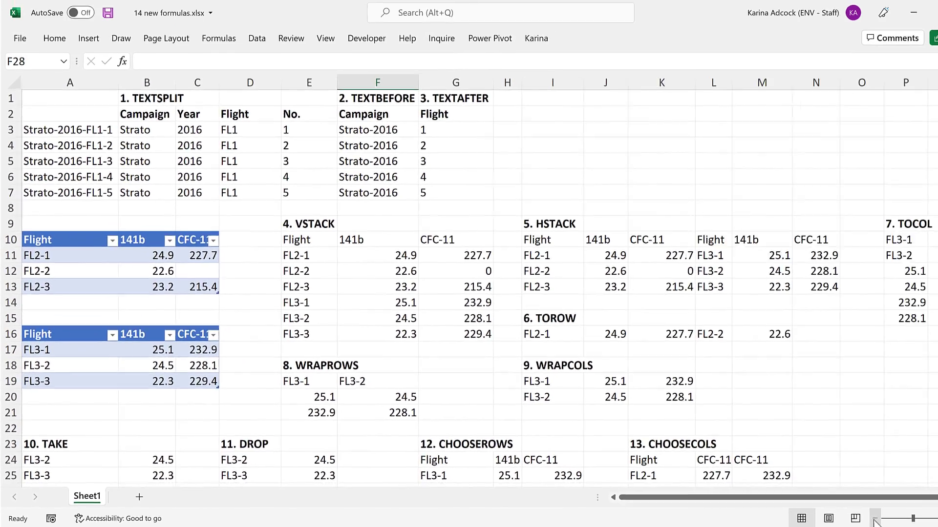
pyautogui.click(868, 520)
pyautogui.click(869, 520)
pyautogui.click(869, 520)
pyautogui.click(869, 520)
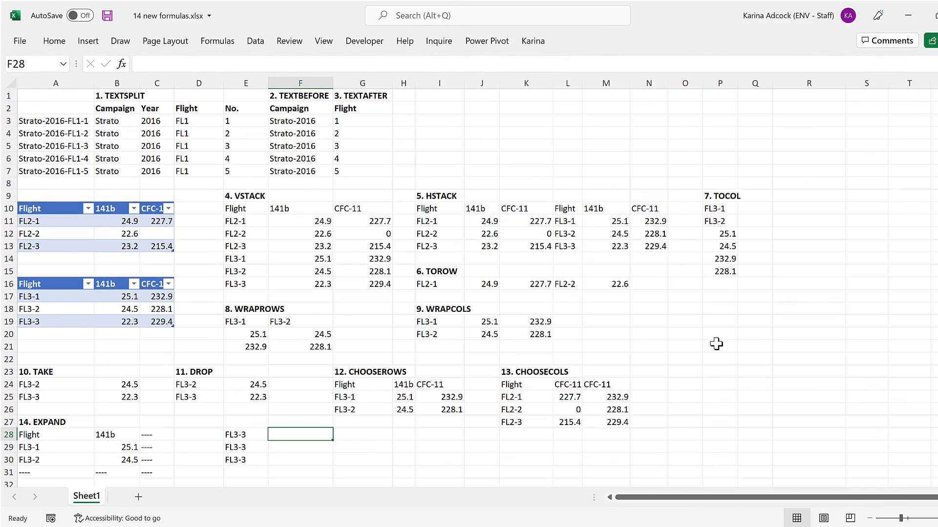